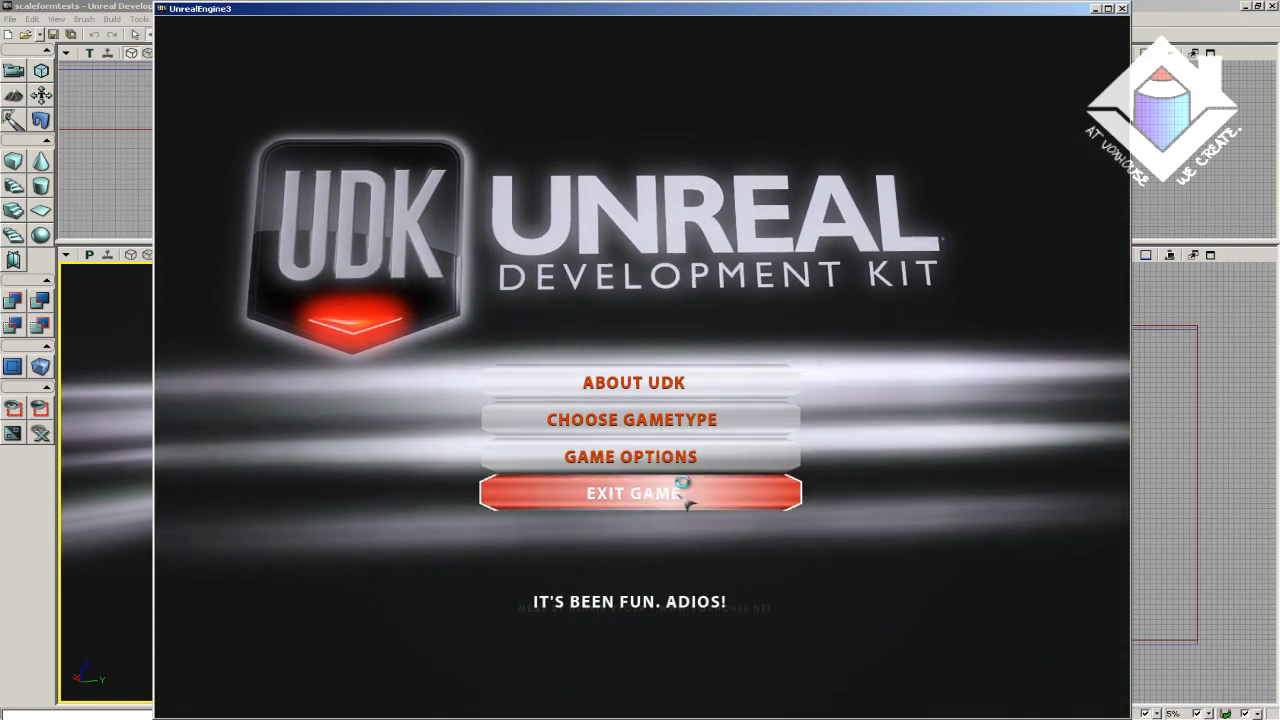
Step: Visit the About UDK, Choose Gametype and Game Options pages, then set the resolution to 640x480
left_click(676, 388)
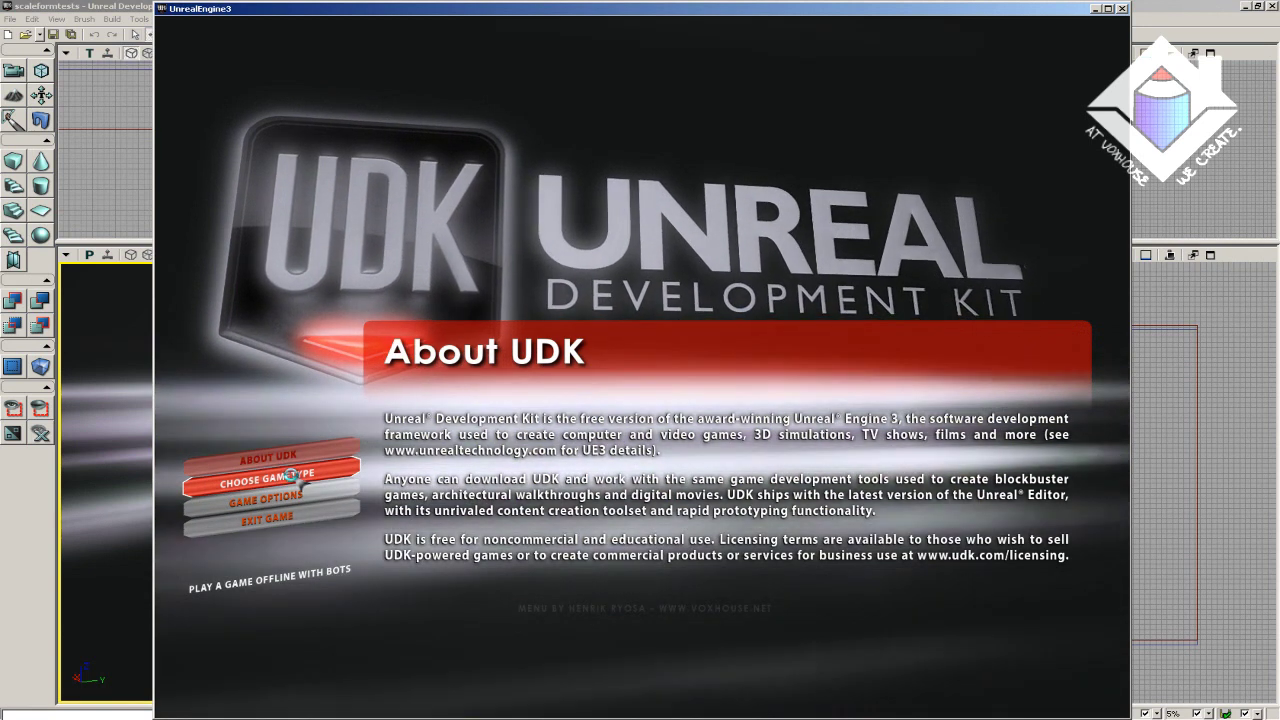
left_click(291, 480)
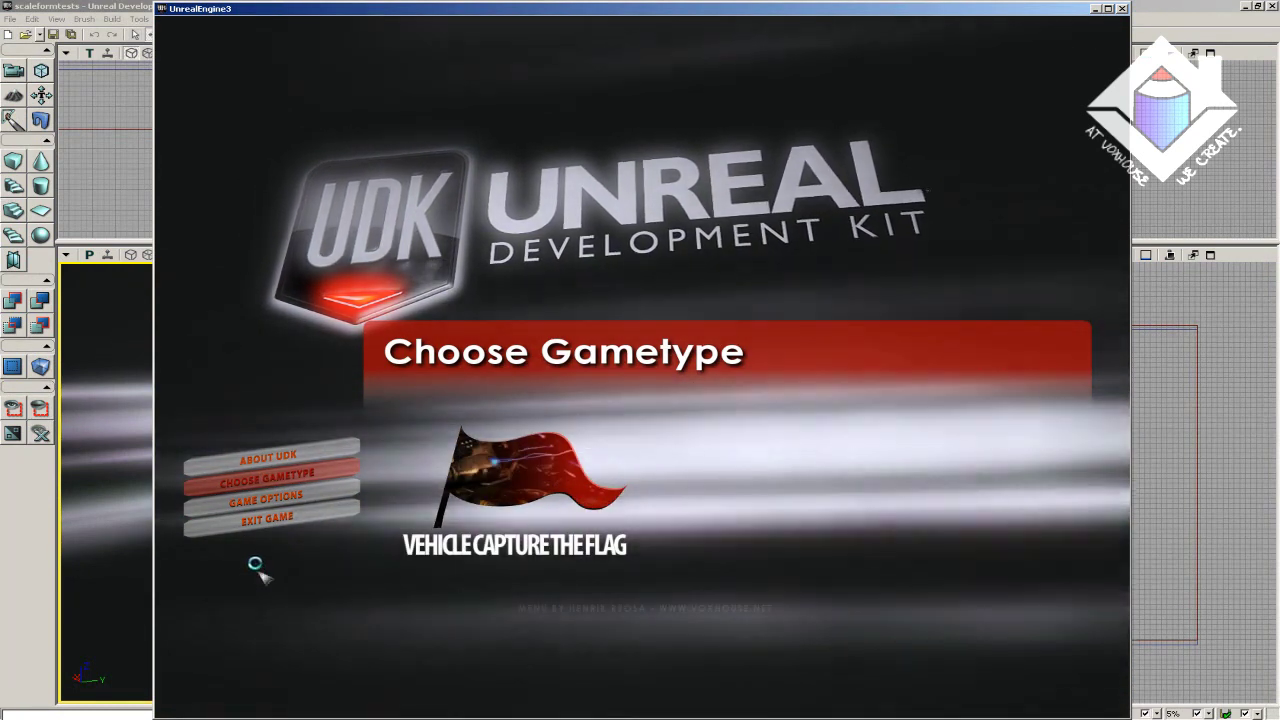
left_click(262, 500)
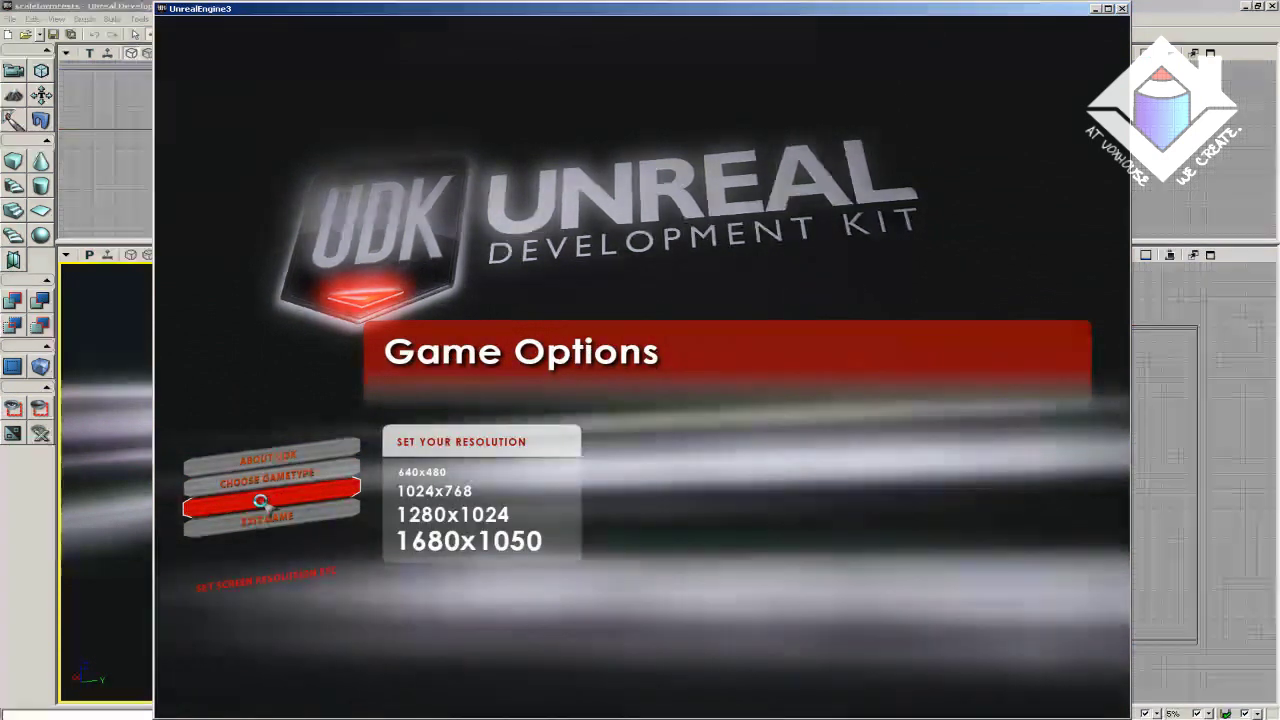
left_click(428, 472)
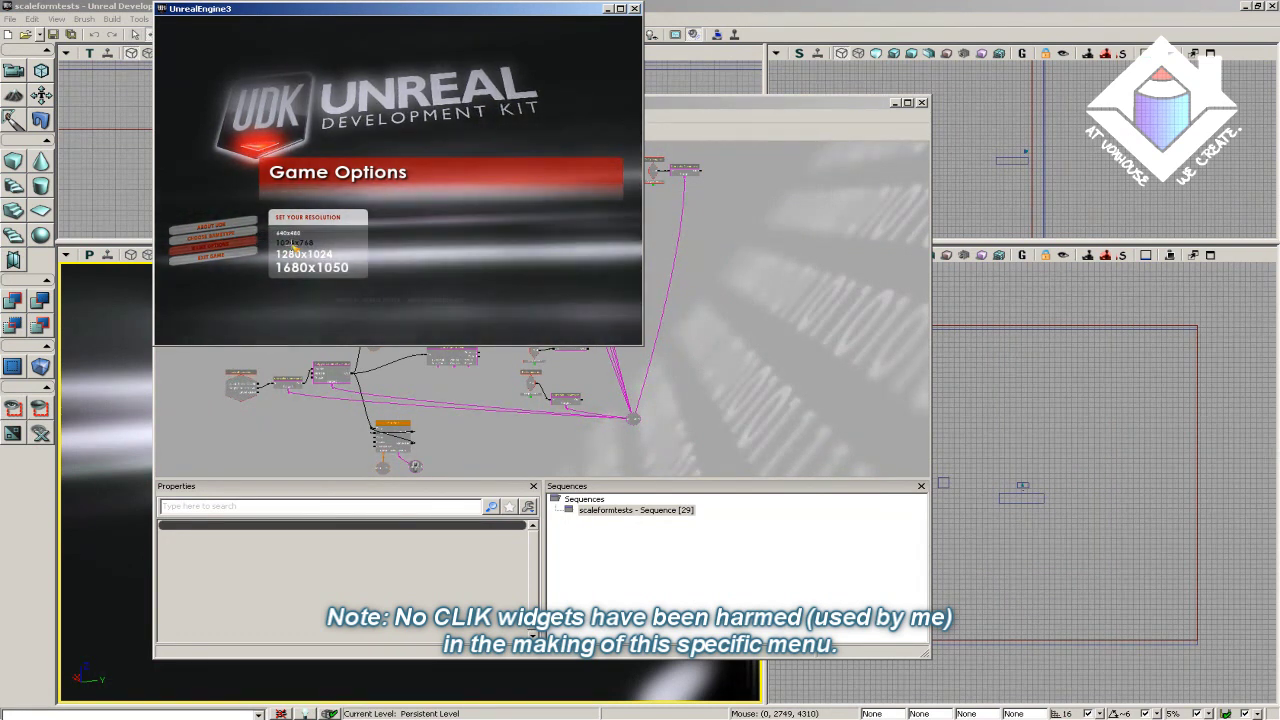
Step: Cycle the resolution through 1024x768, 1280x1024 and 1680x1050, ending at 1680x1050, then go to Choose Gametype
left_click(293, 244)
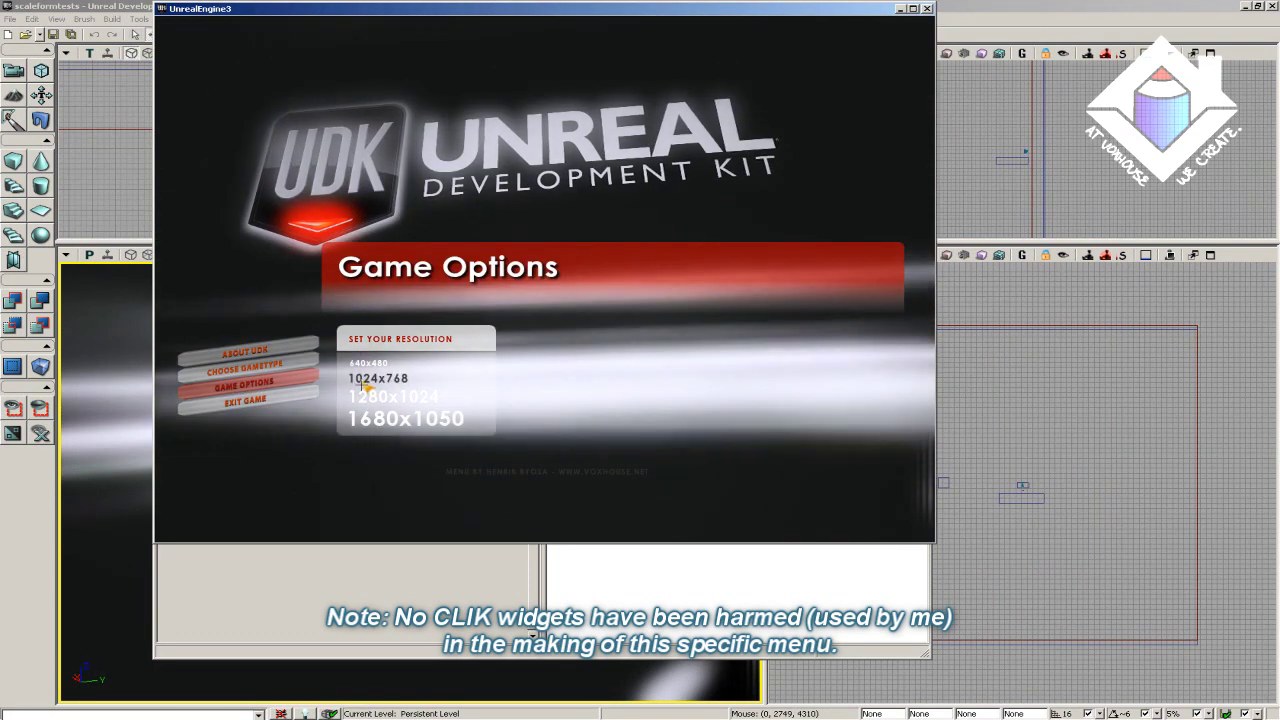
left_click(380, 395)
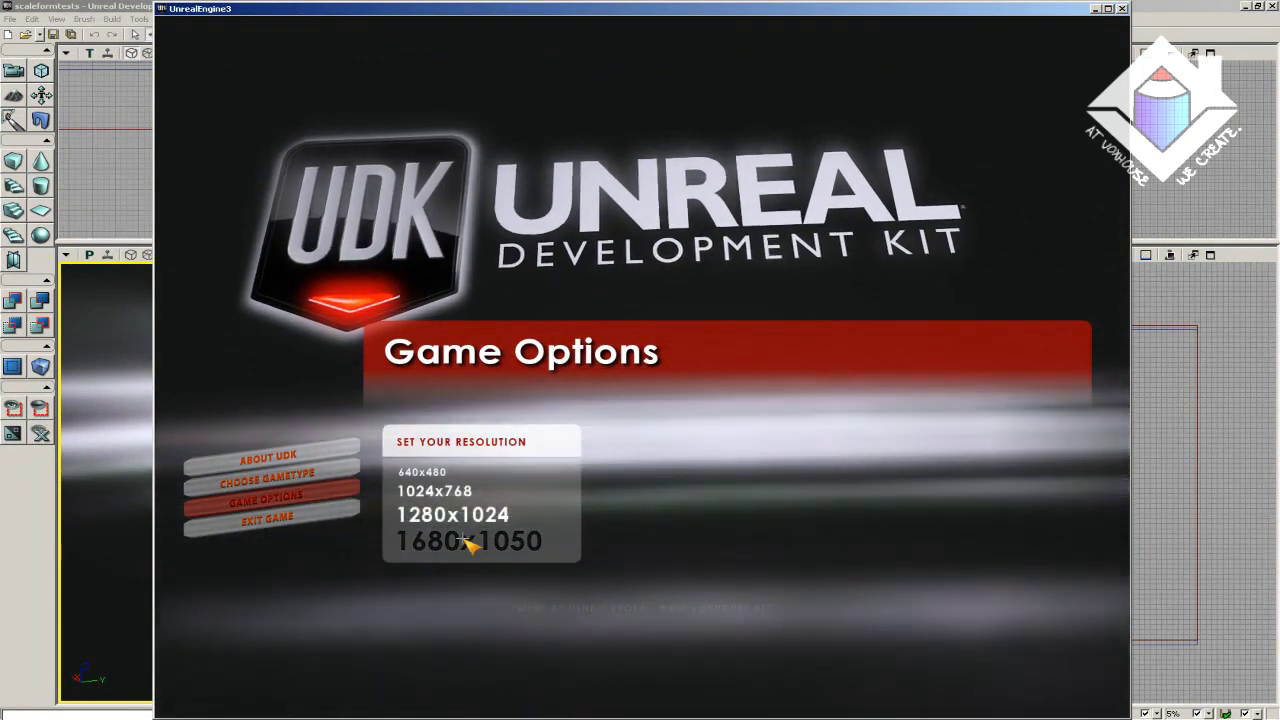
left_click(468, 542)
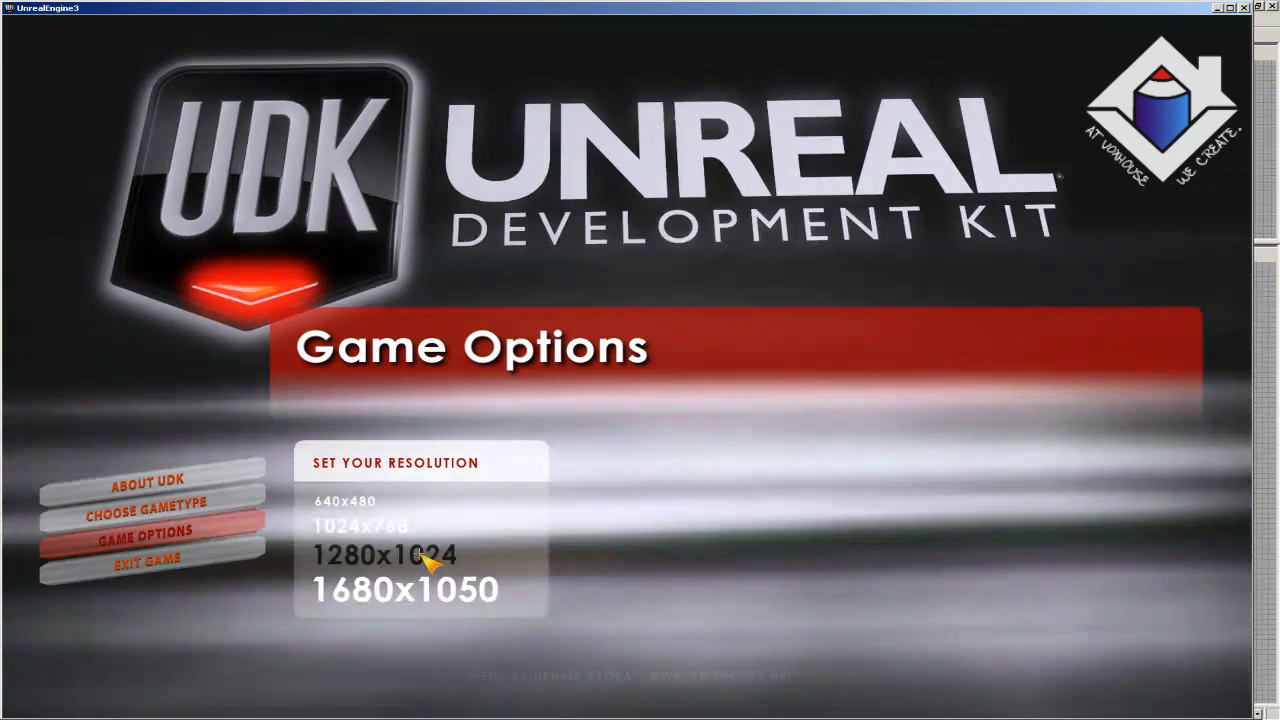
left_click(420, 558)
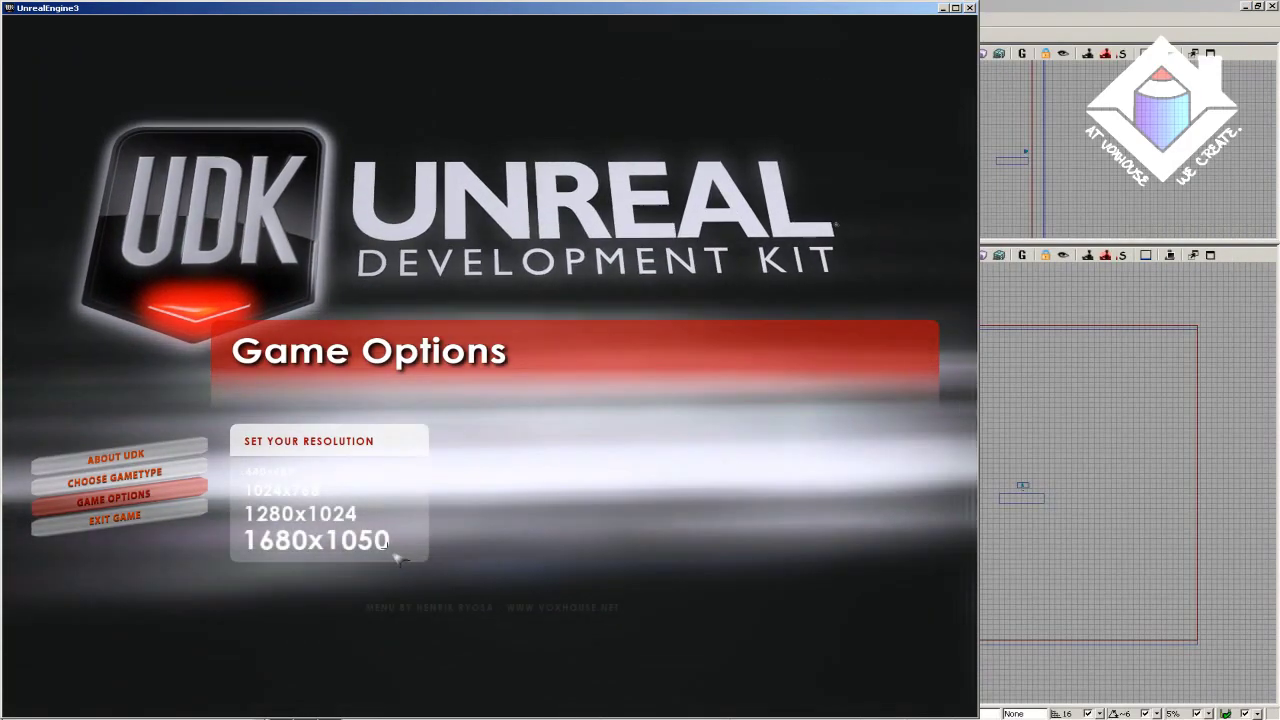
left_click(398, 553)
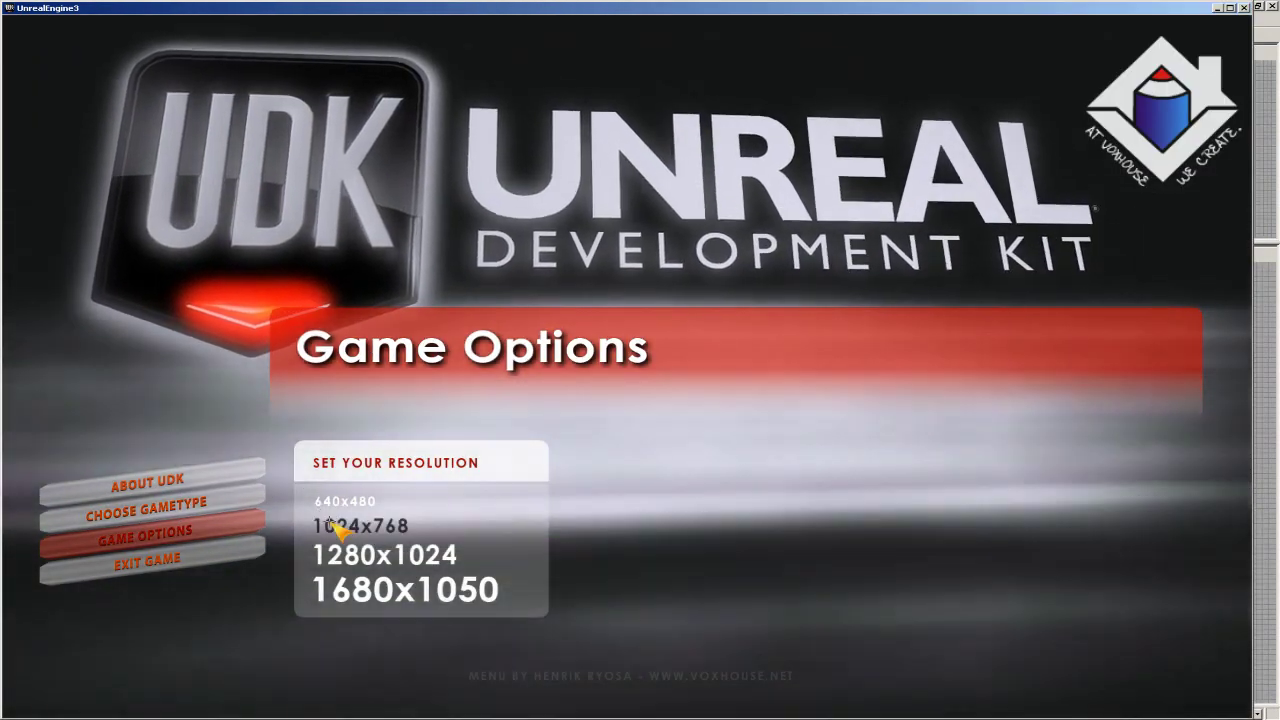
left_click(322, 522)
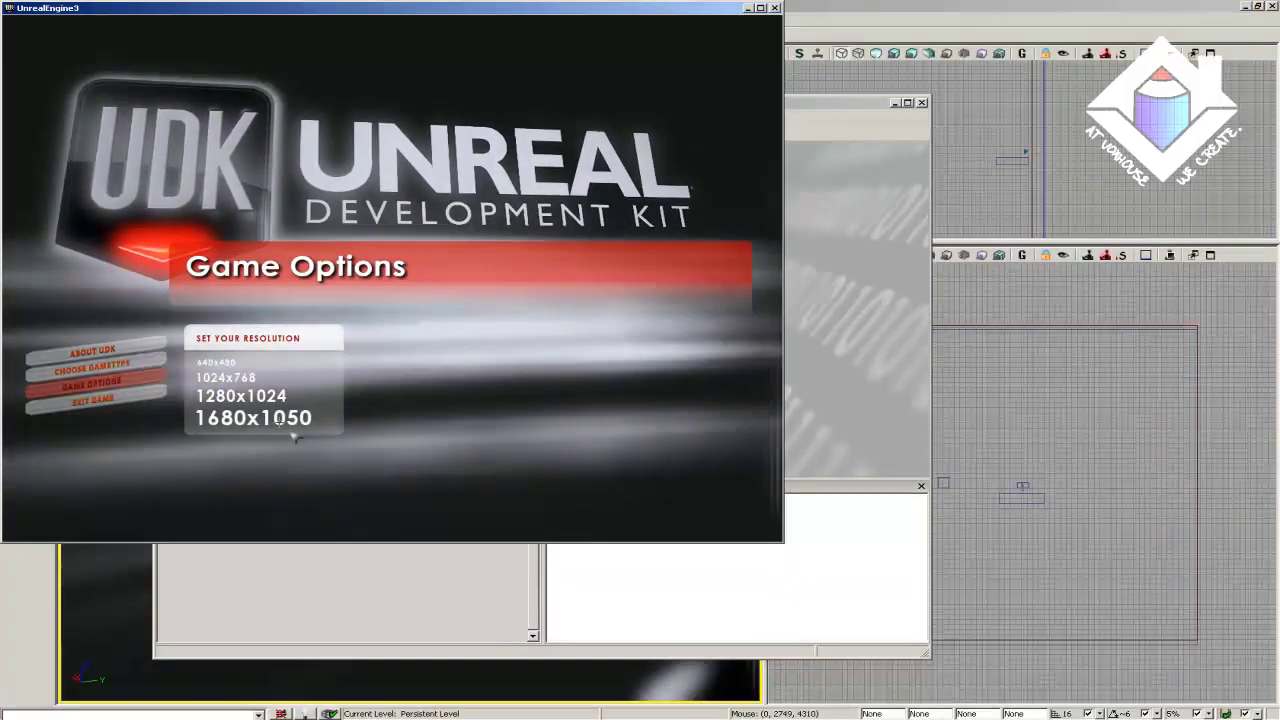
left_click(300, 419)
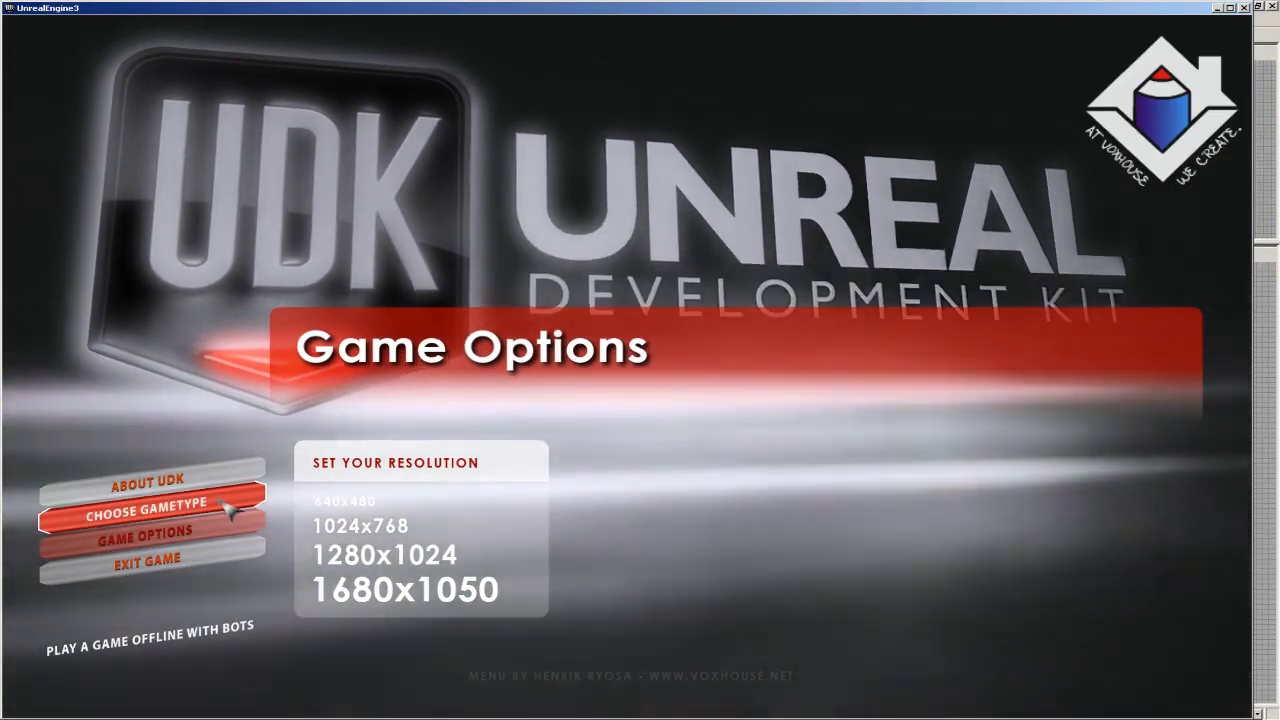
left_click(228, 508)
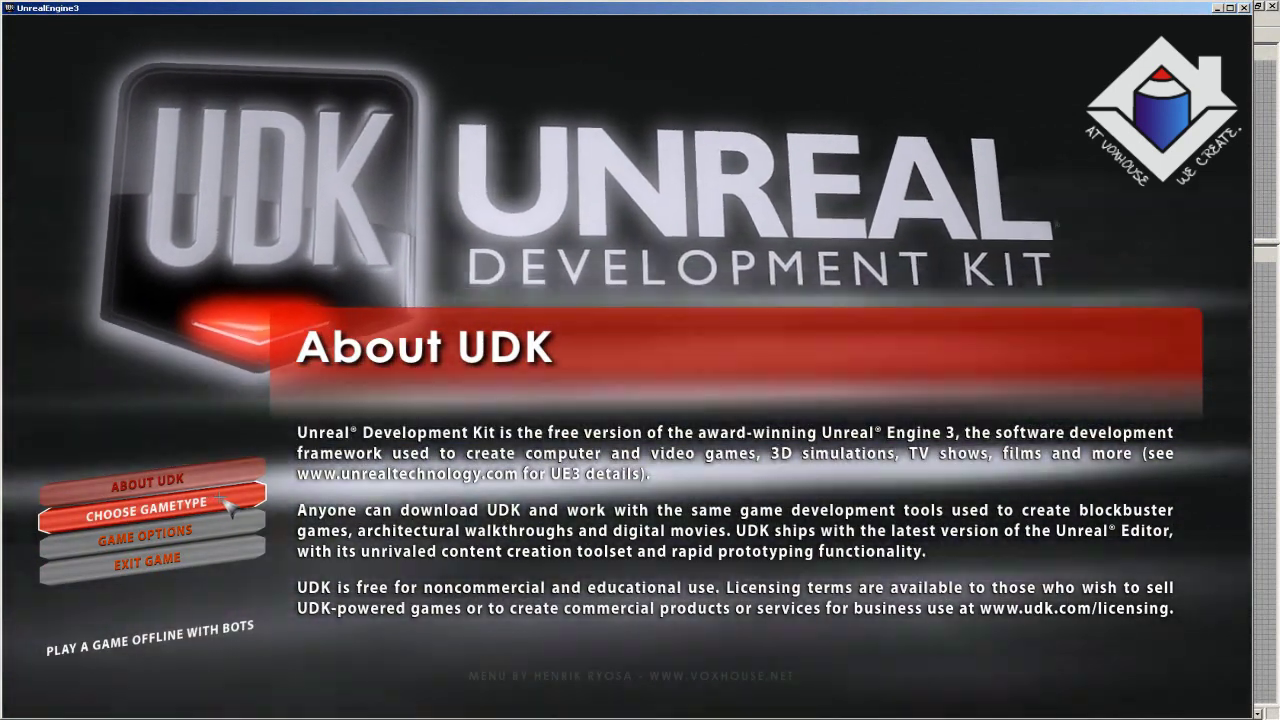
Step: Load the >SANDSTORM map under Vehicle Capture the Flag from the Choose Gametype page
left_click(229, 505)
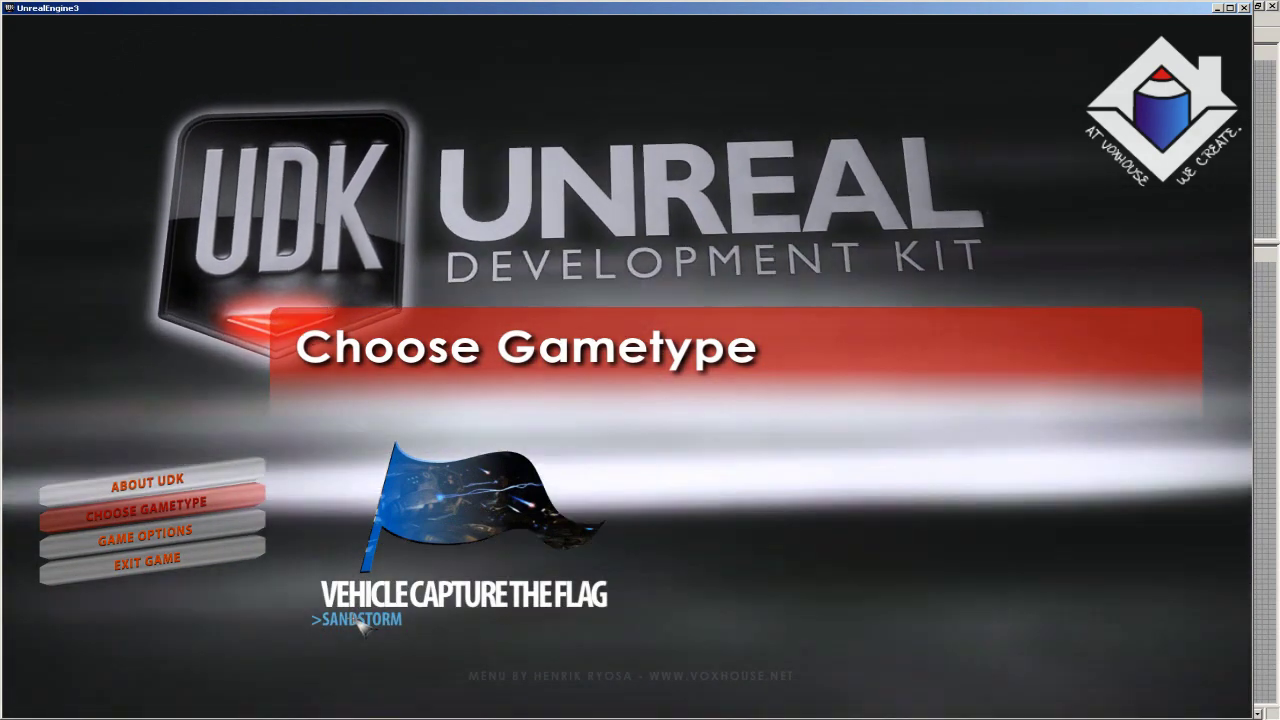
left_click(355, 619)
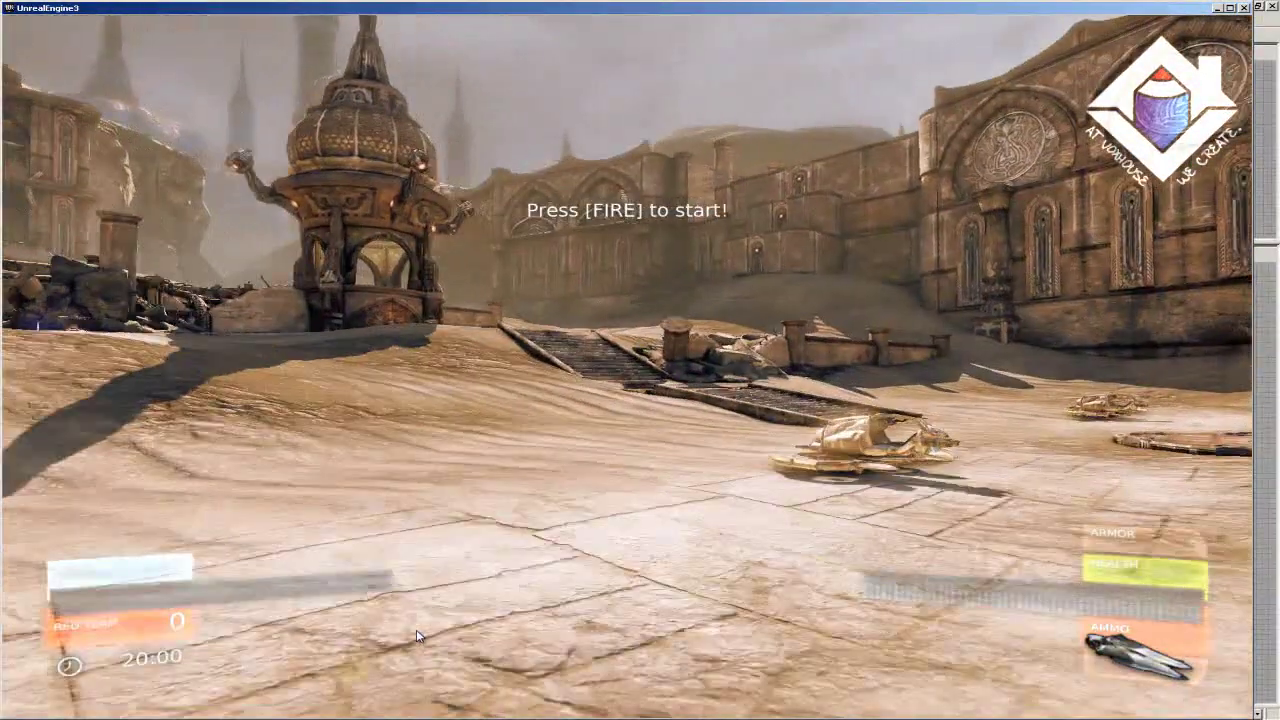
Step: Spawn into the match, ride the hoverboard through the corridor toward the domed tower, and dismount
left_click(416, 631)
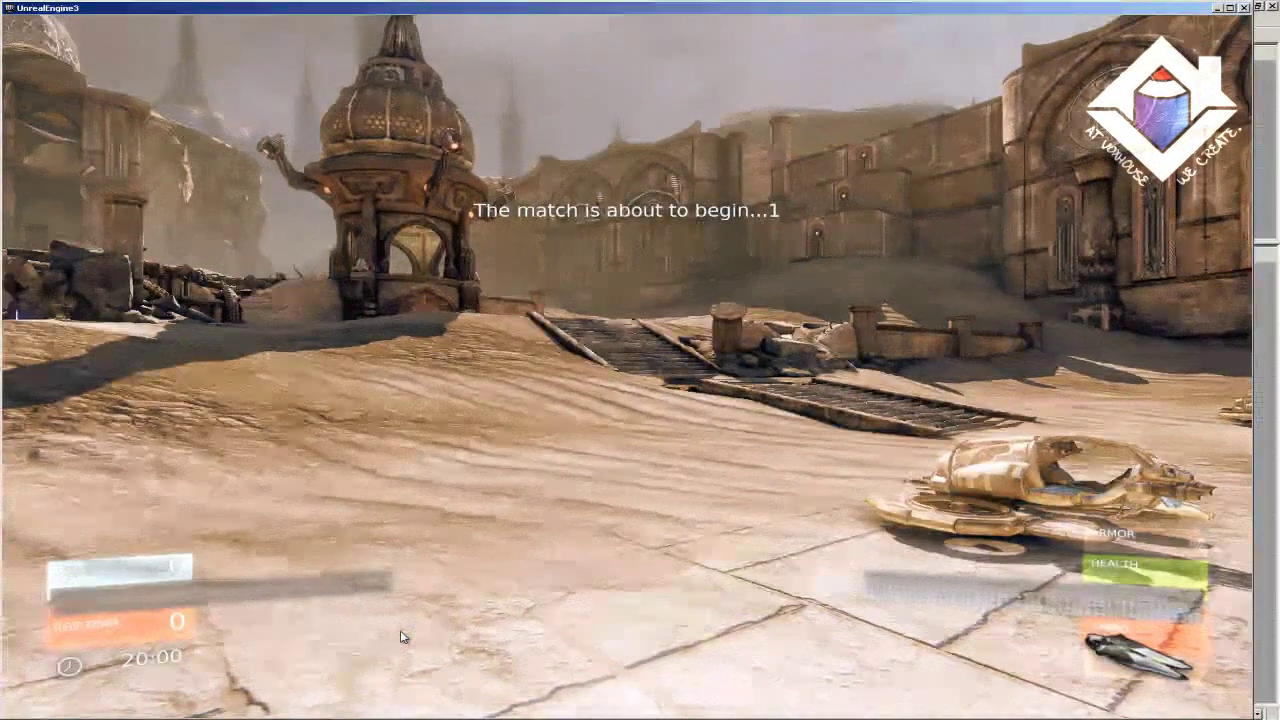
key("w")
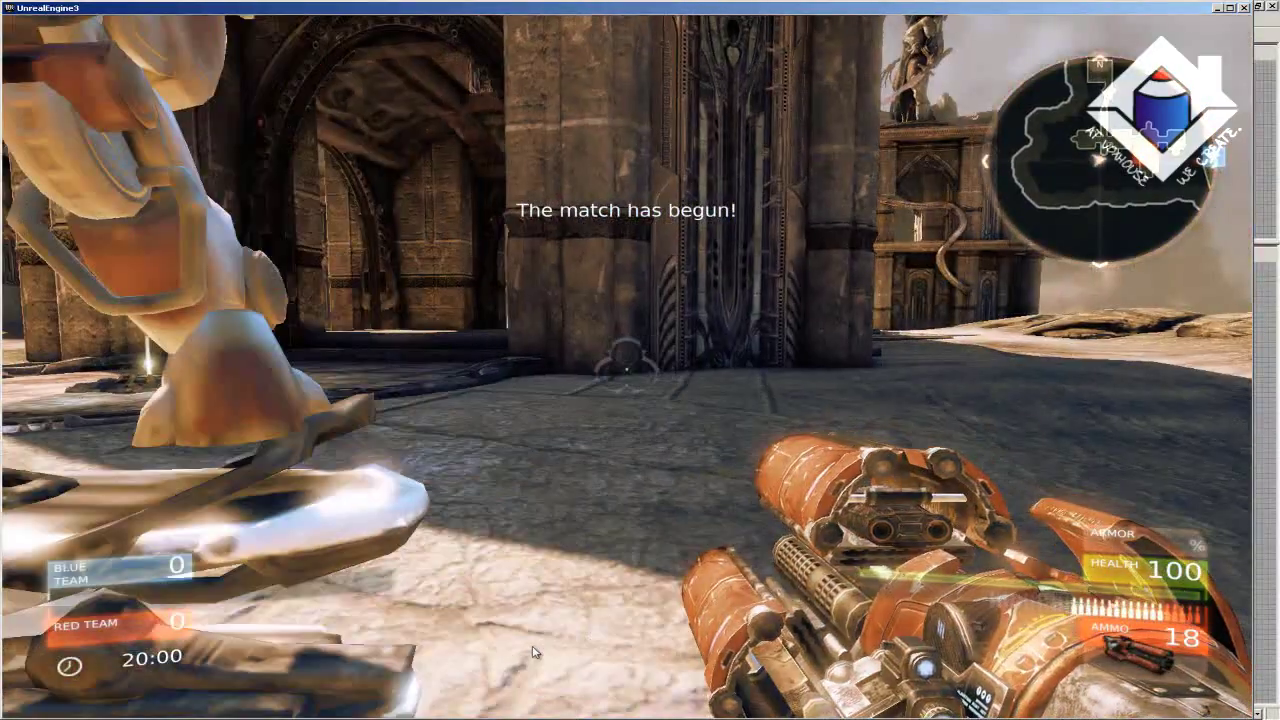
key("w")
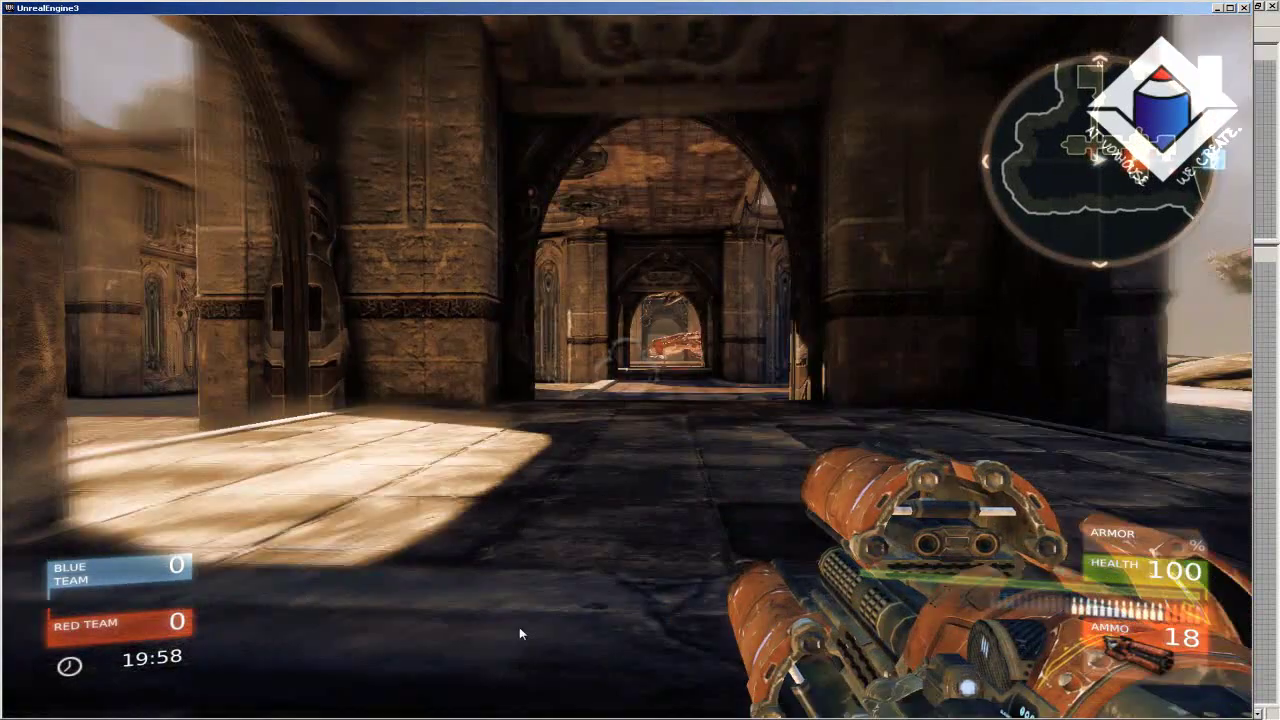
key("w")
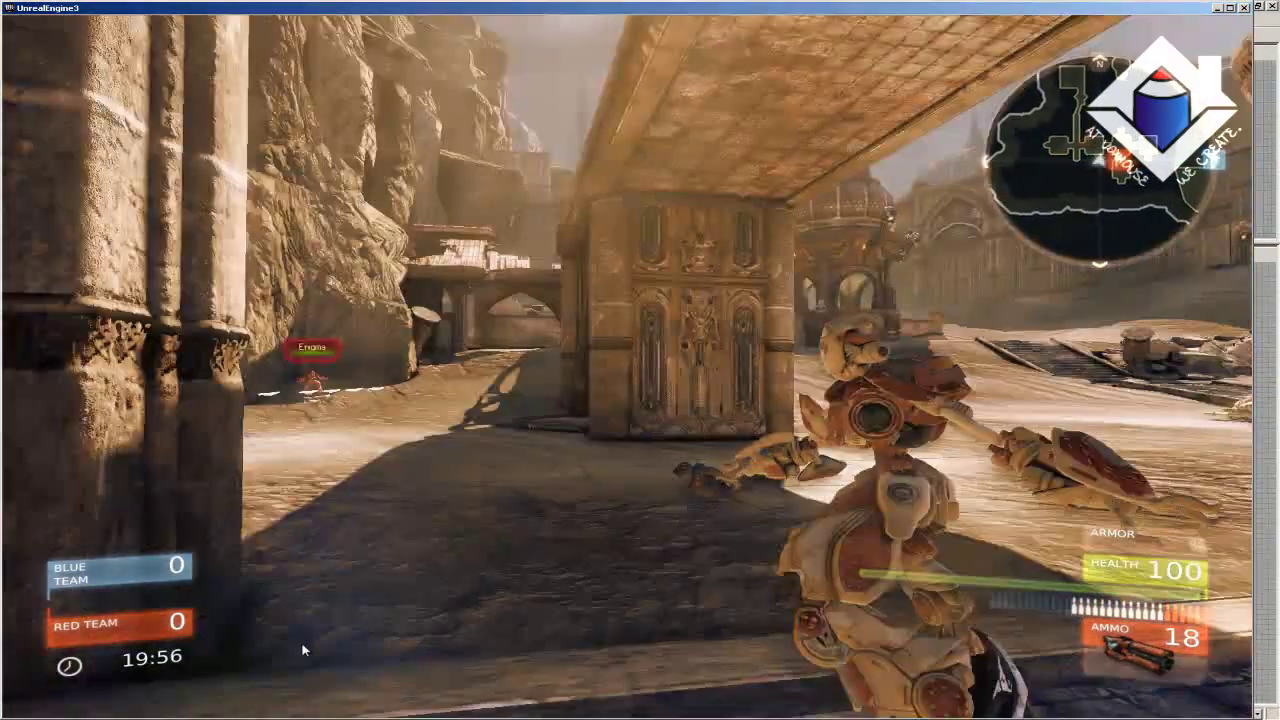
key("w")
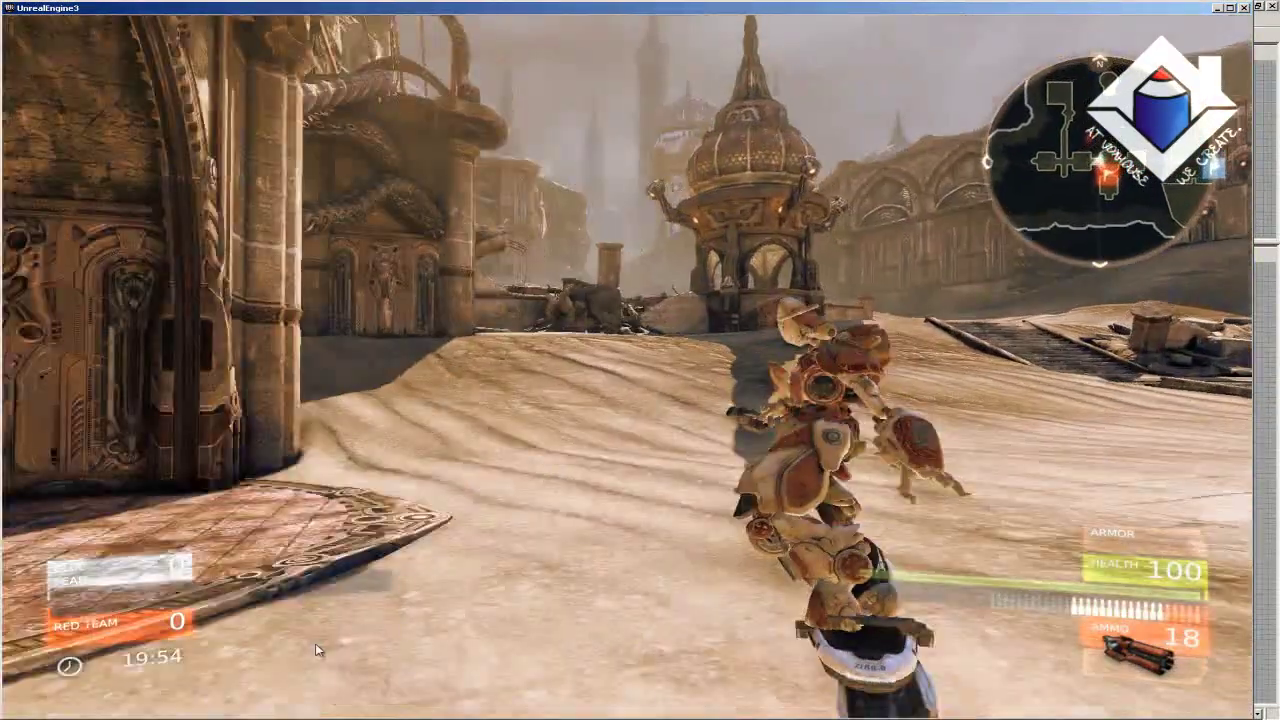
key("w")
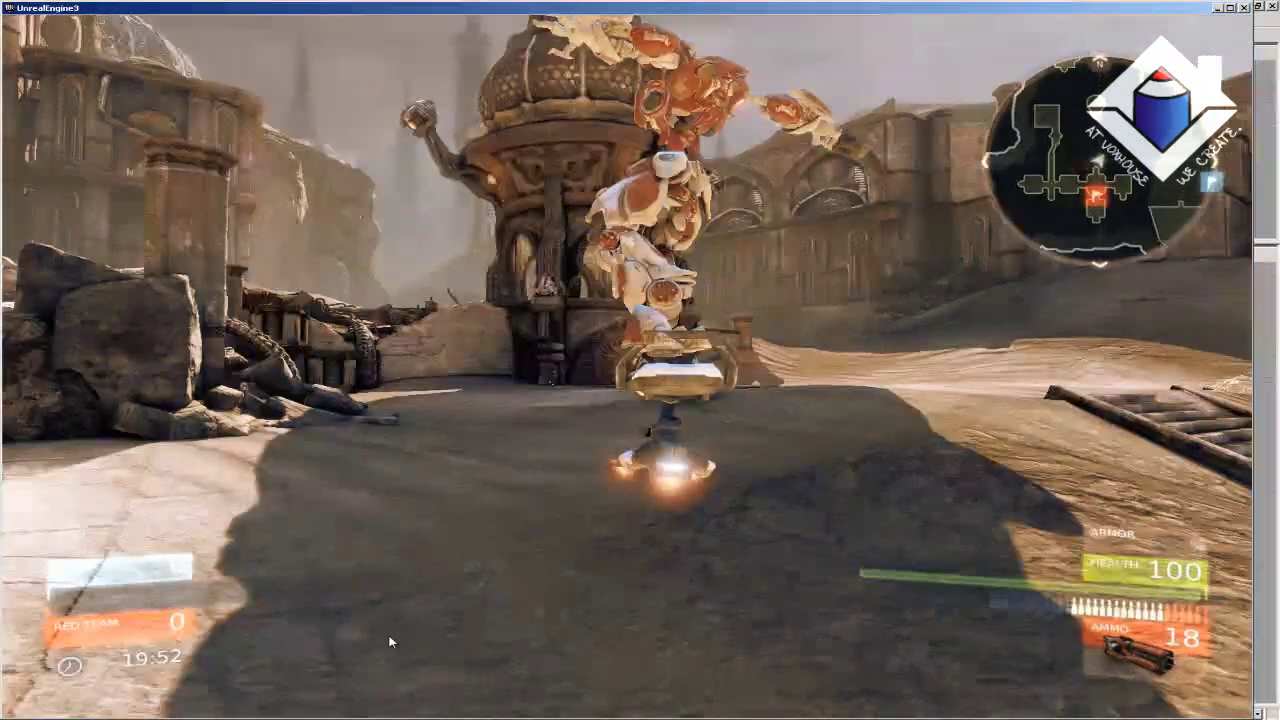
key("w")
key("e")
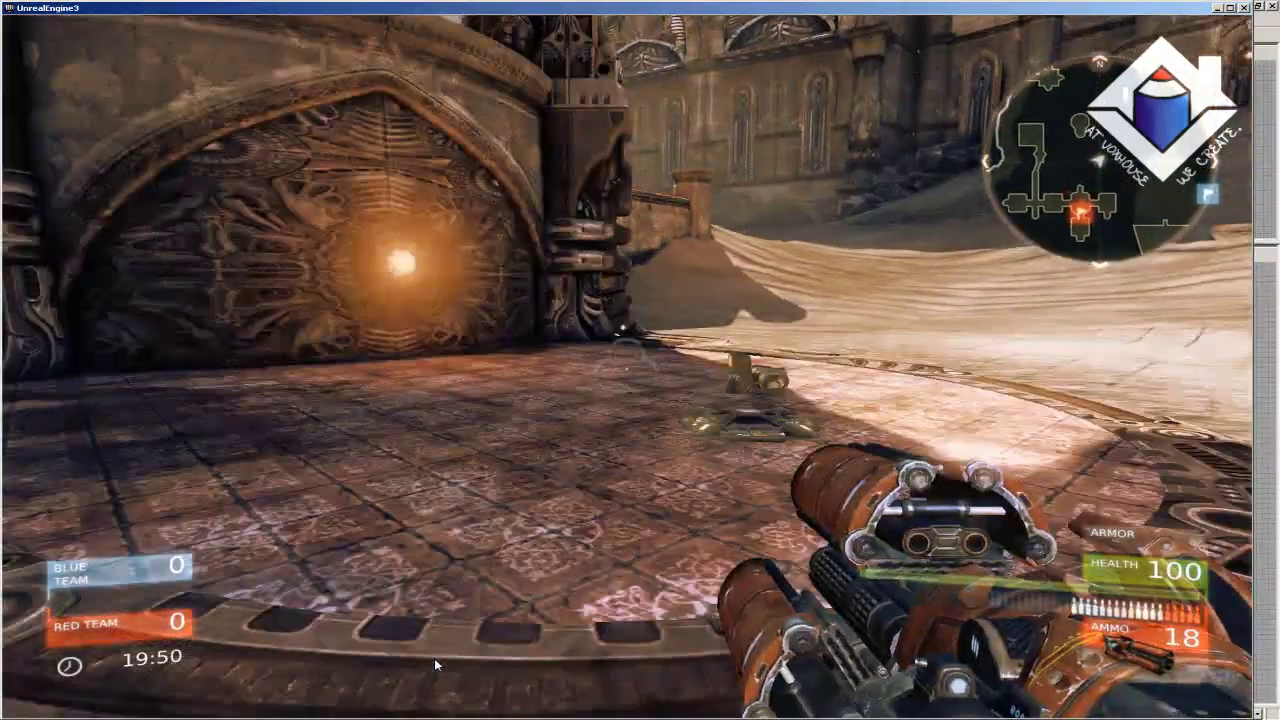
Step: Remount, ride along the ledge, step off to walk toward the arches, then open the pause menu
key("w")
key("e")
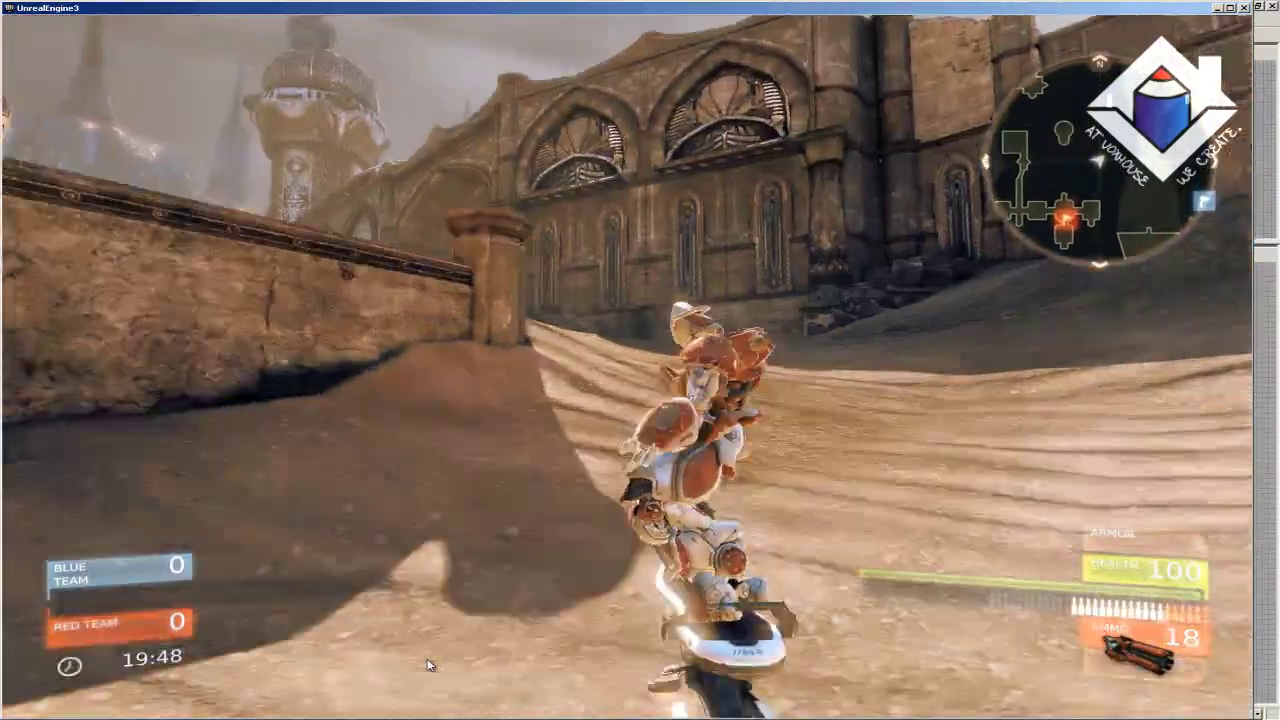
key("w")
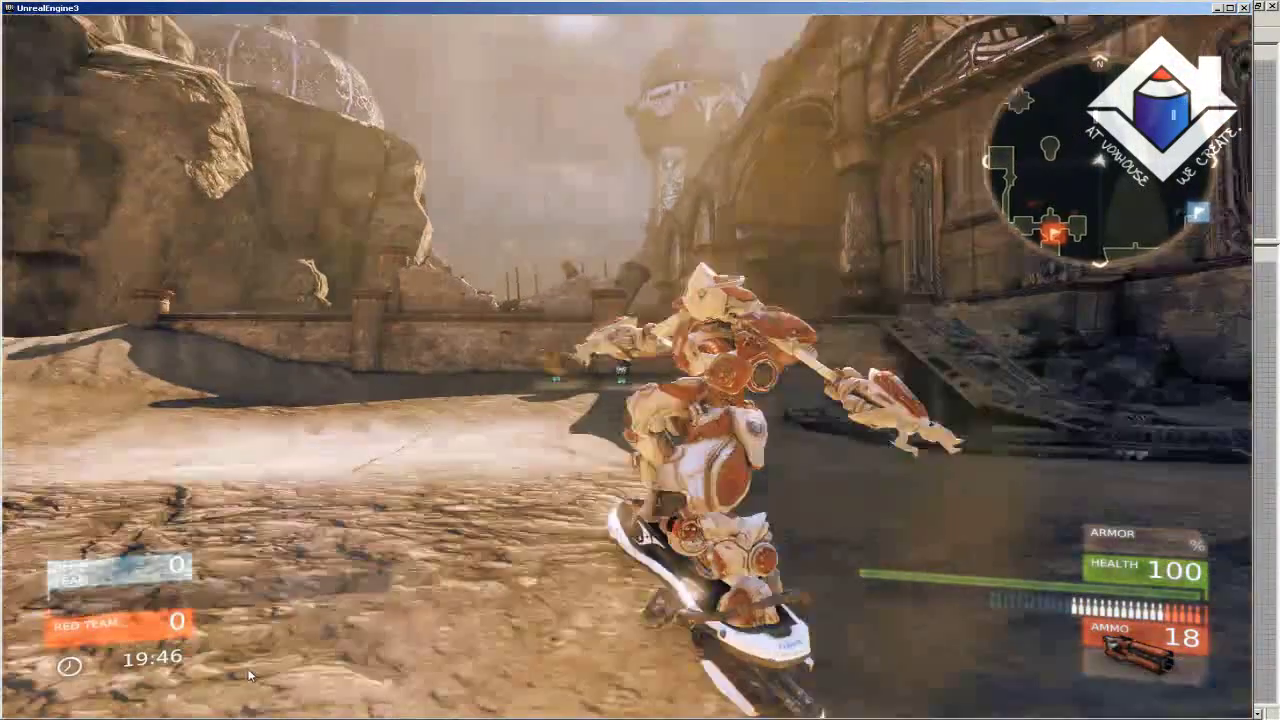
key("w")
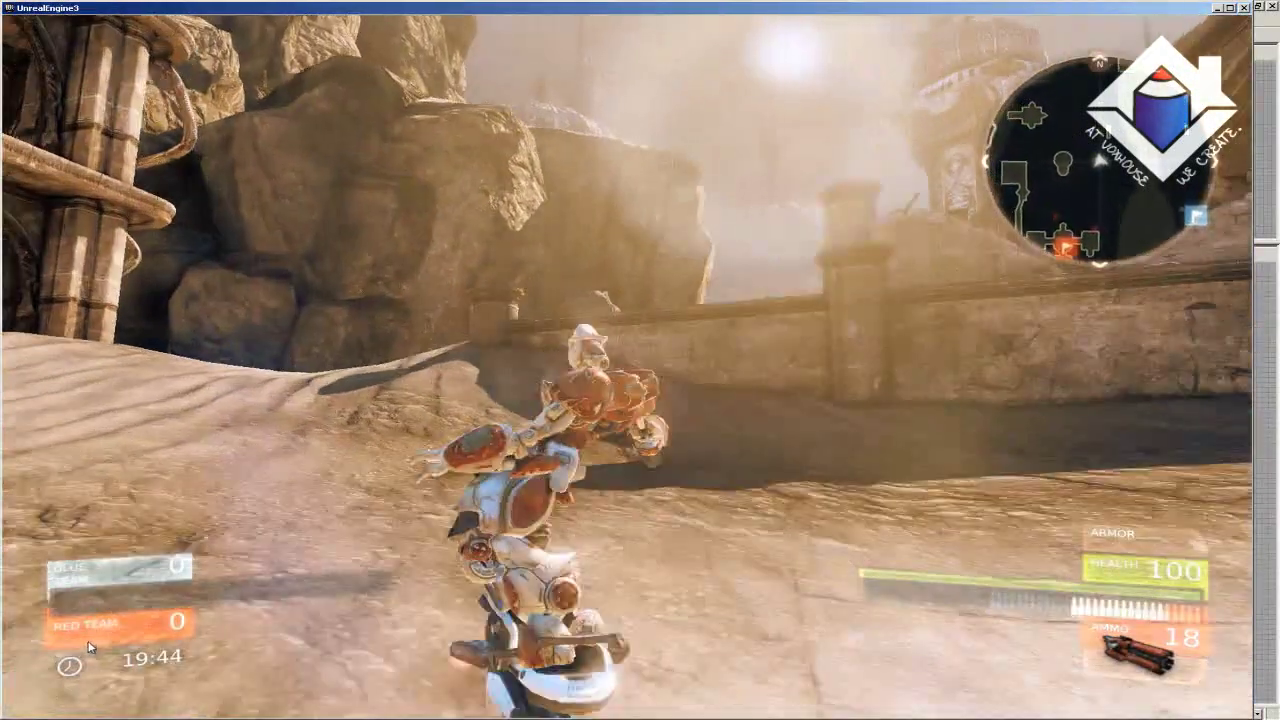
key("w")
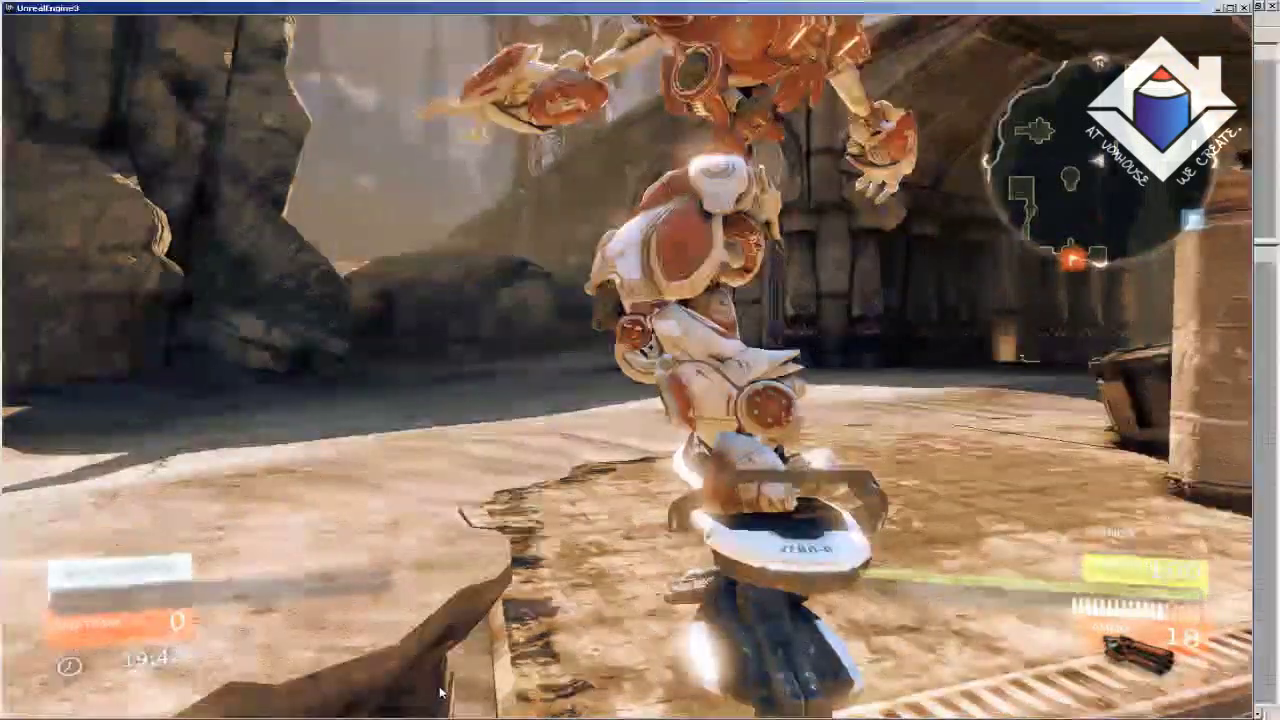
key("e")
key("w")
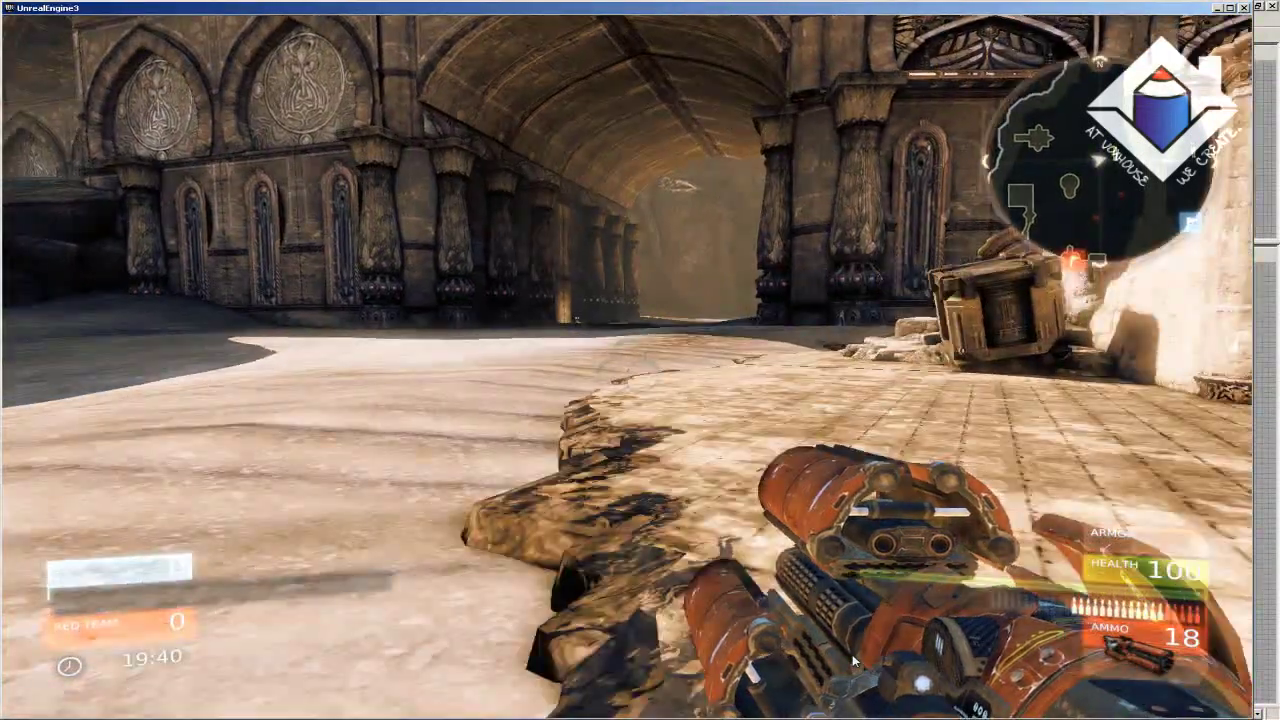
key("w")
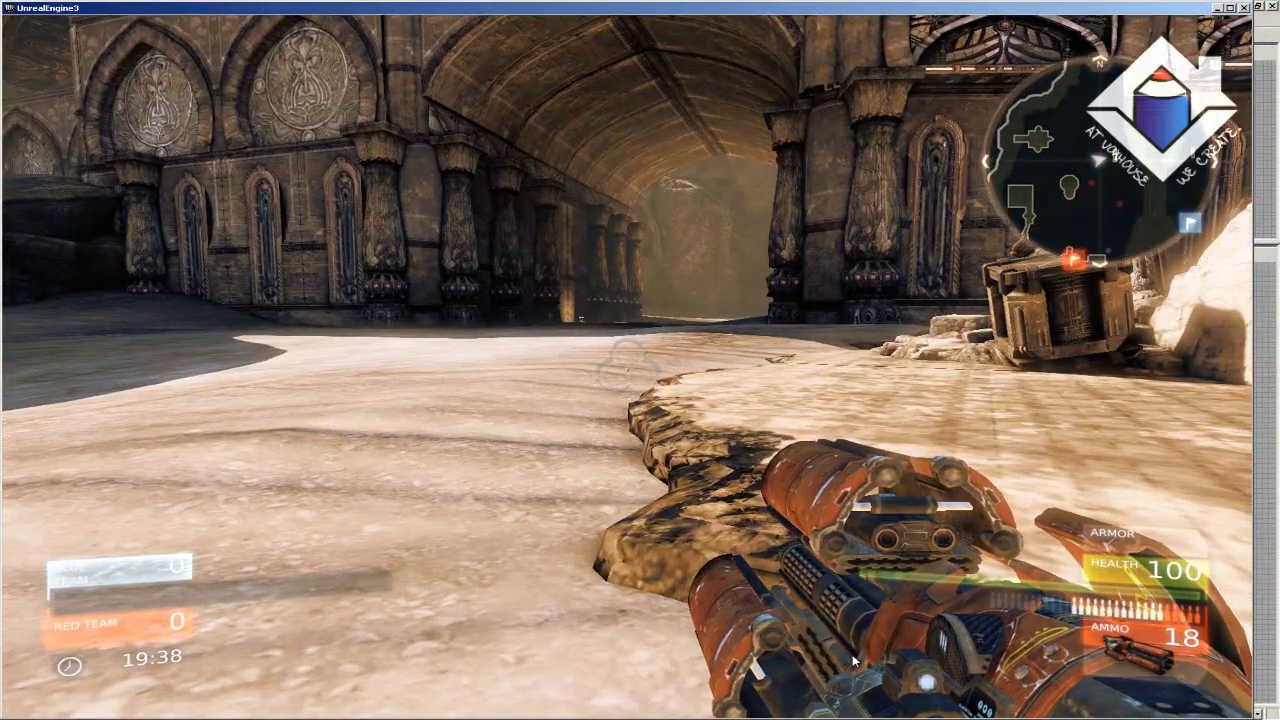
key("Escape")
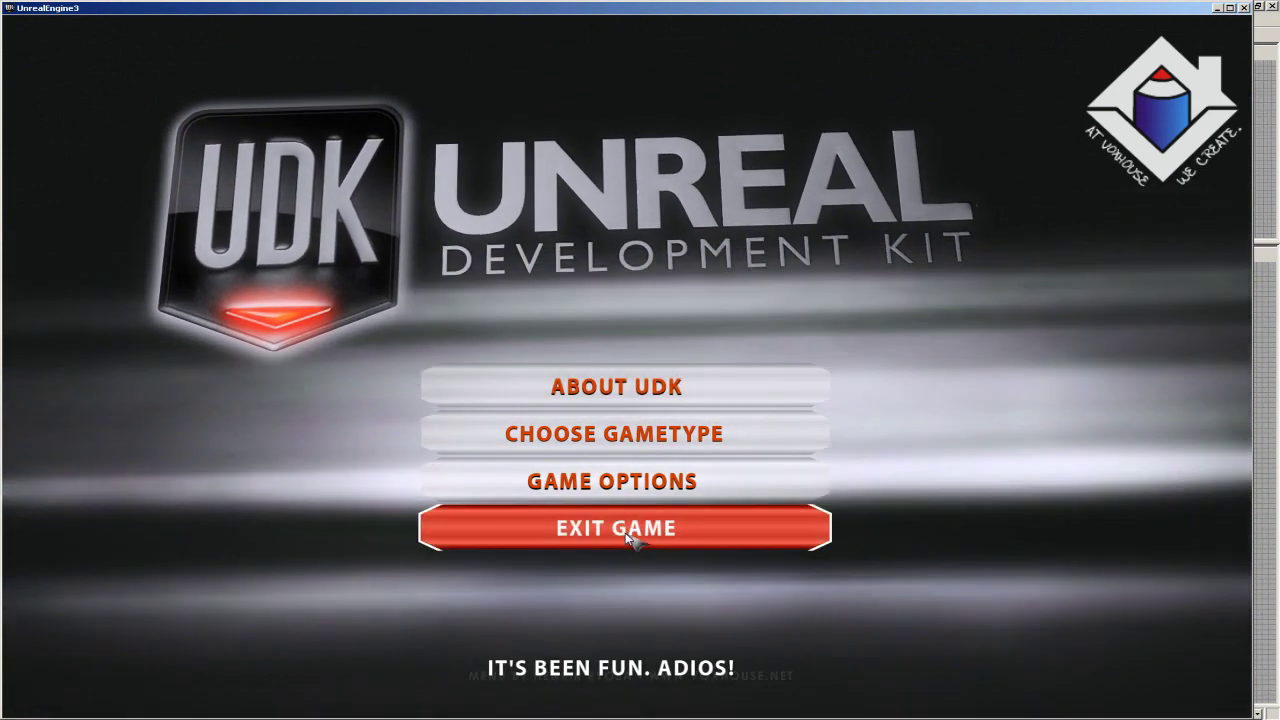
Step: Exit the game back to the editor's Kismet Main_Sequence graph
left_click(616, 528)
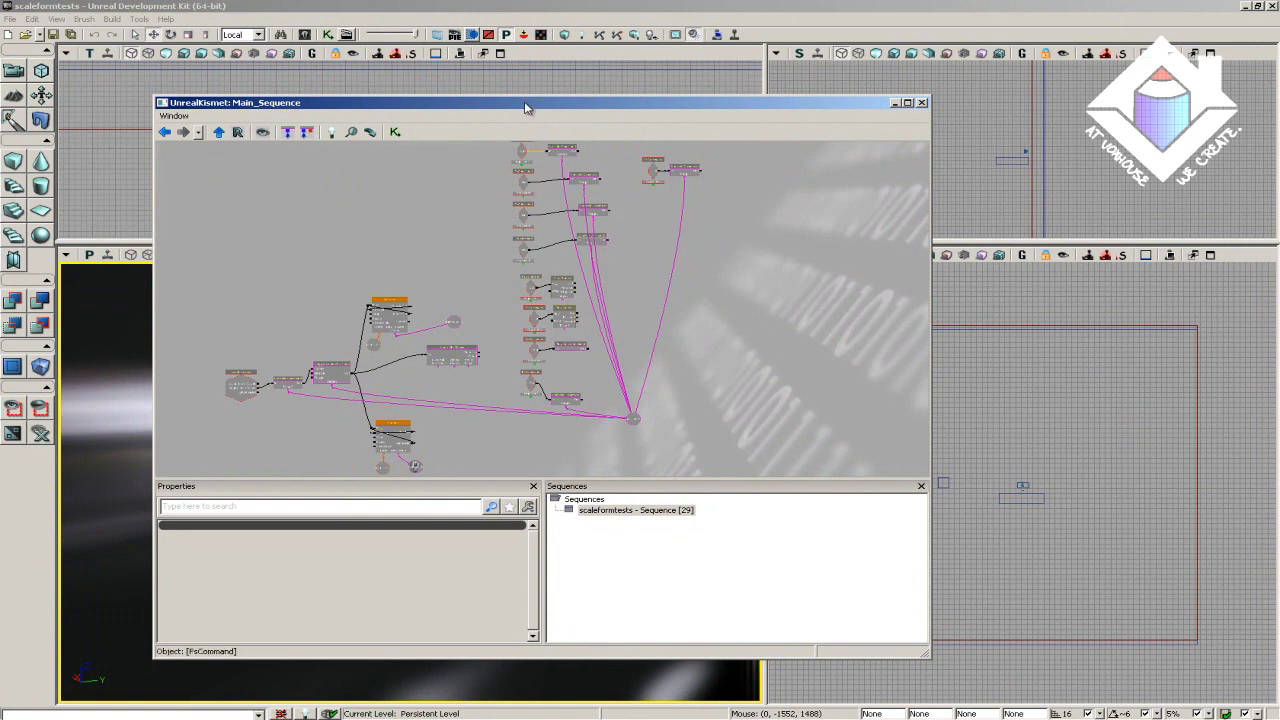
Step: Reposition and zoom the Kismet graph, then inspect the FsCommand nodes, including OverSound and PressSound
left_click_drag(528, 108, 595, 122)
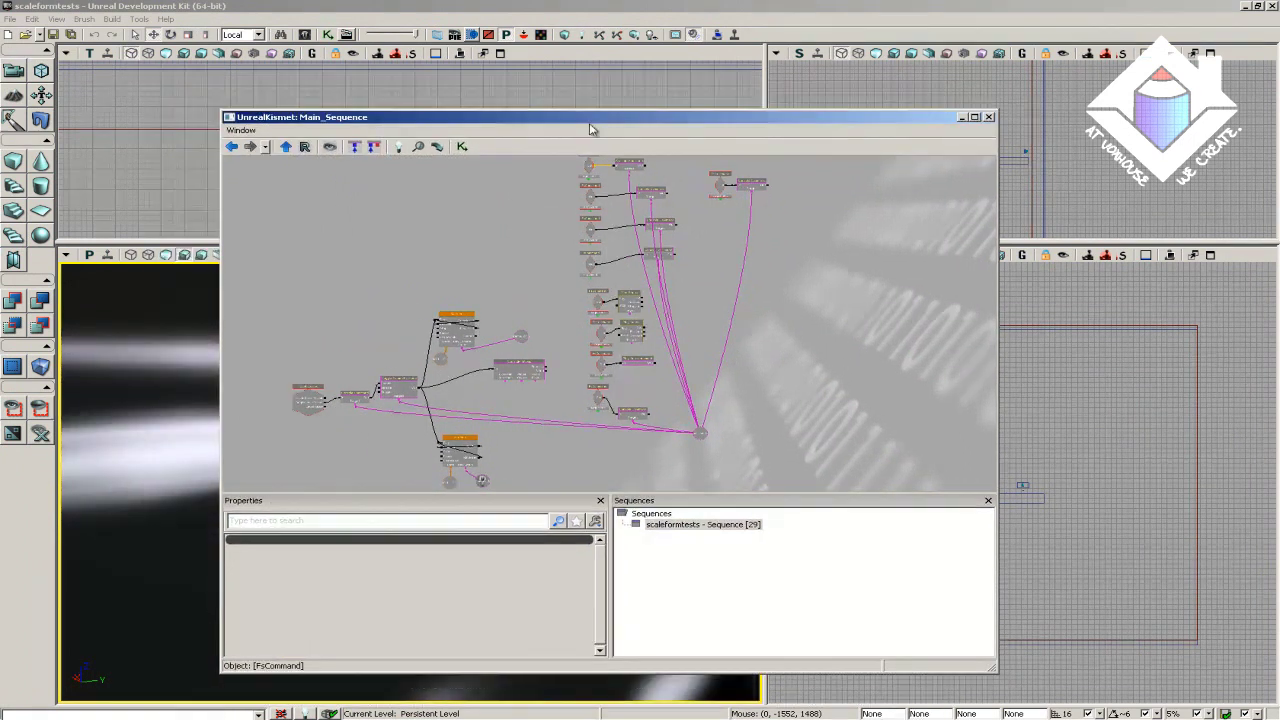
scroll(559, 242, "up", 5)
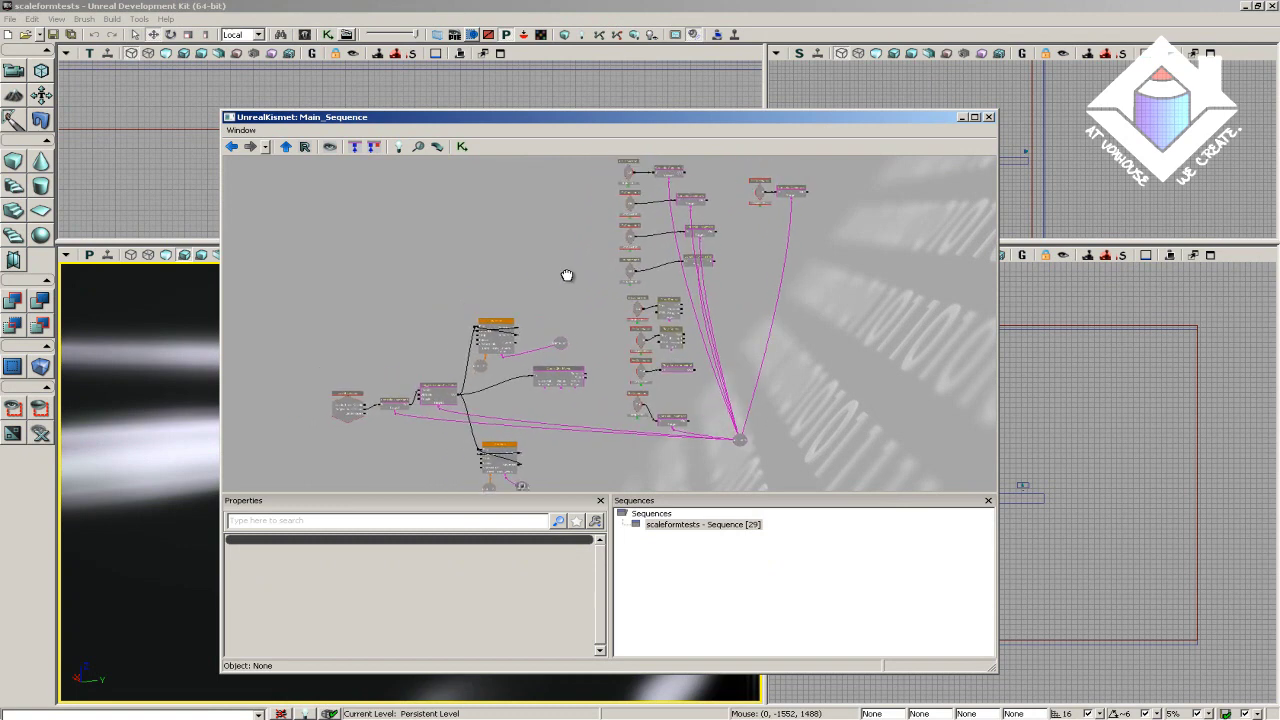
scroll(566, 275, "up", 1)
left_click_drag(563, 273, 584, 184)
left_click_drag(655, 295, 577, 234)
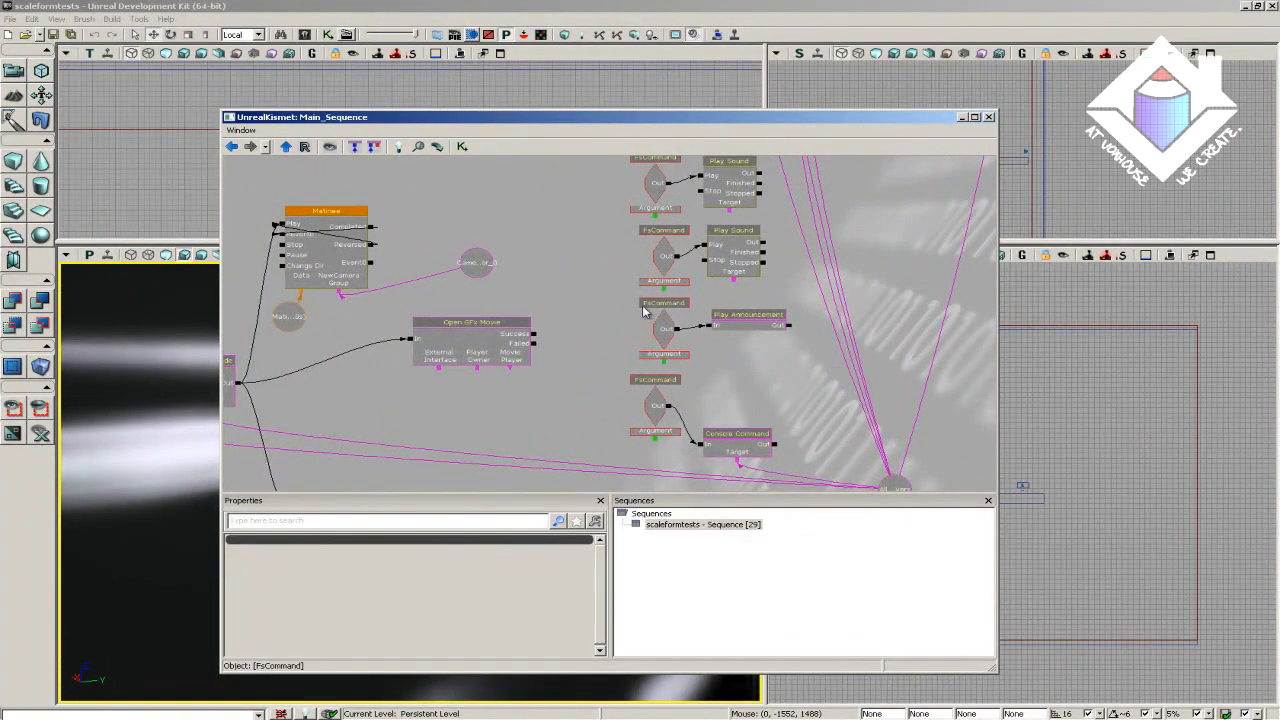
left_click(662, 336)
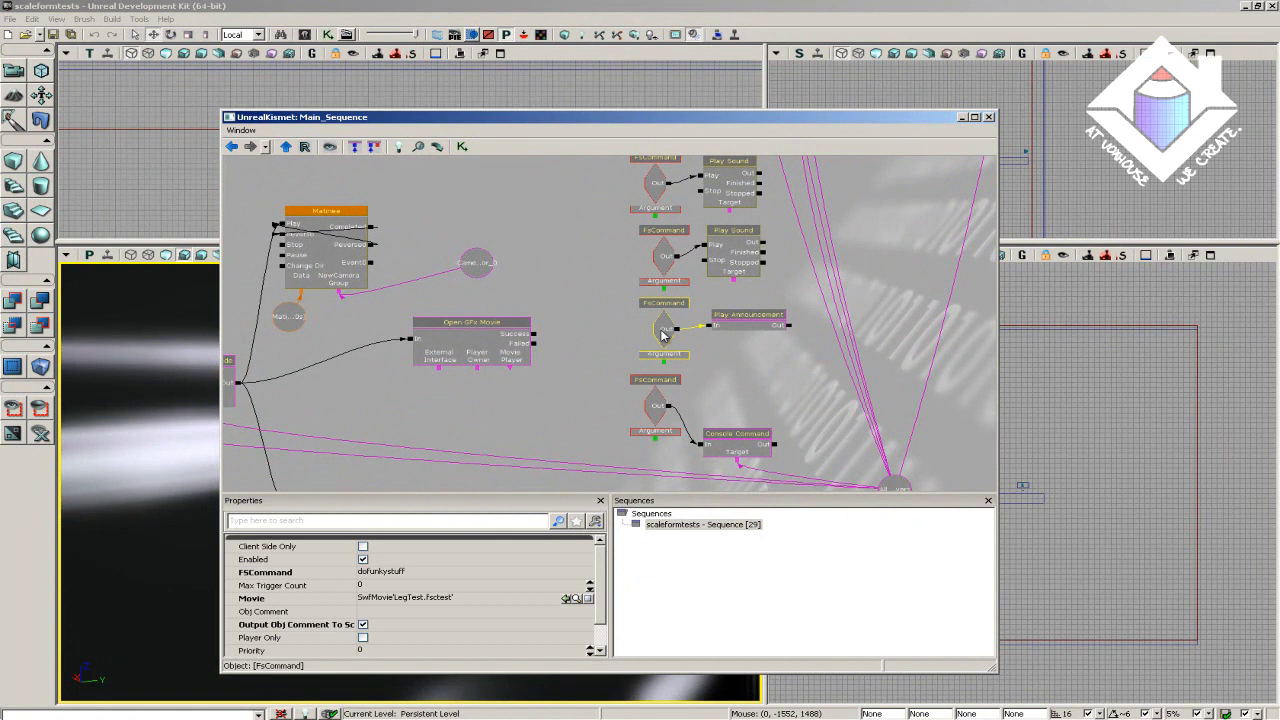
left_click(665, 263)
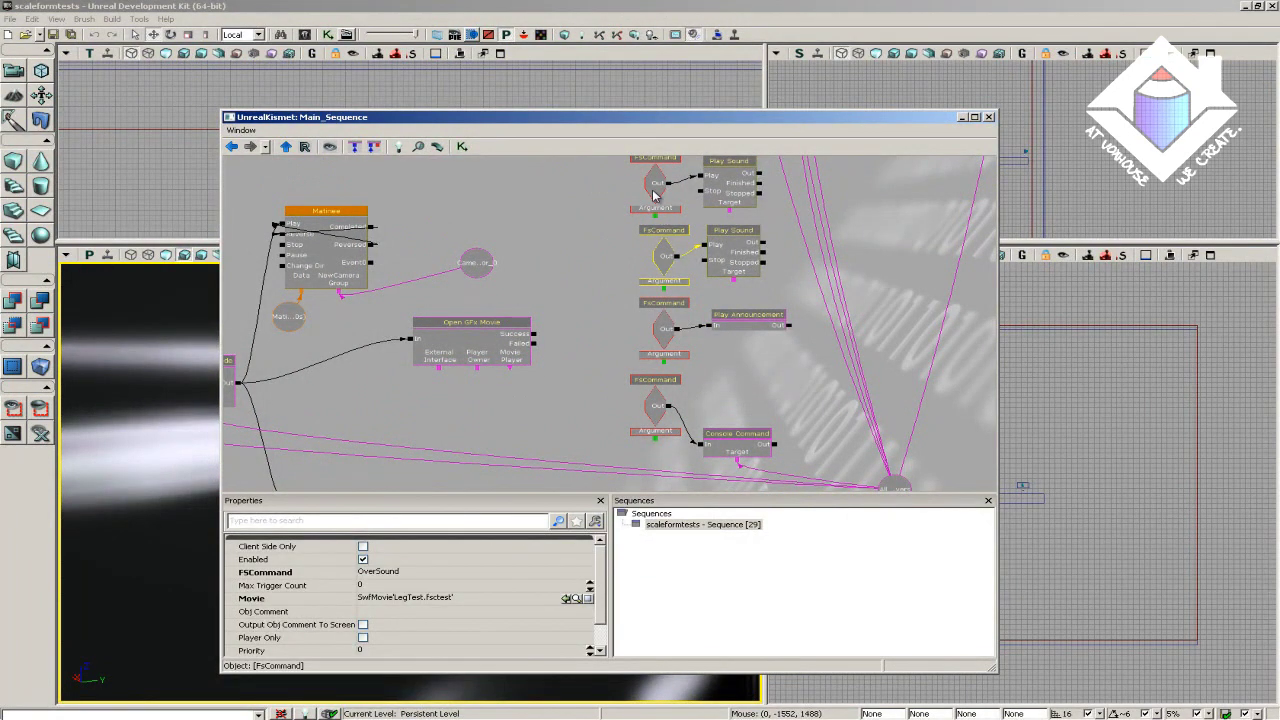
left_click(655, 190)
left_click(640, 264)
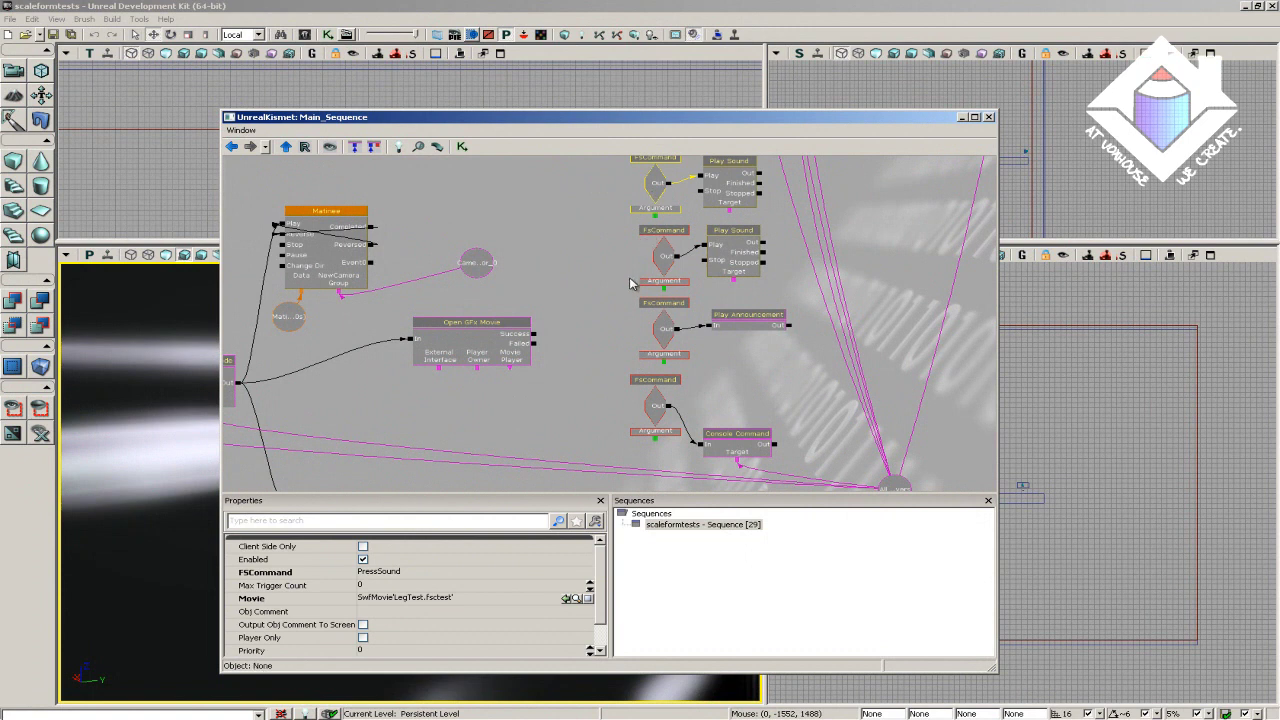
Step: Inspect the level-start chain's Toggle Cinematic Mode and the Open GFx Movie node set to LegTest
left_click_drag(586, 416, 917, 374)
left_click_drag(466, 357, 485, 325)
left_click(523, 335)
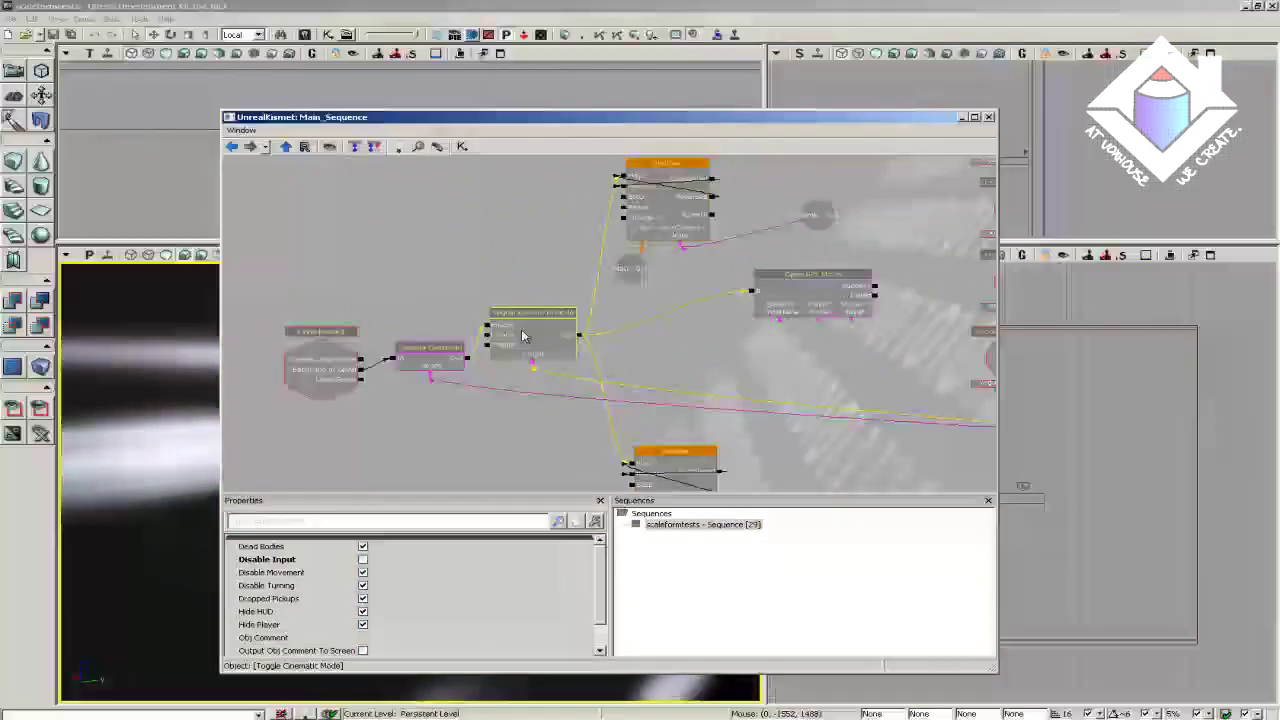
left_click(772, 272)
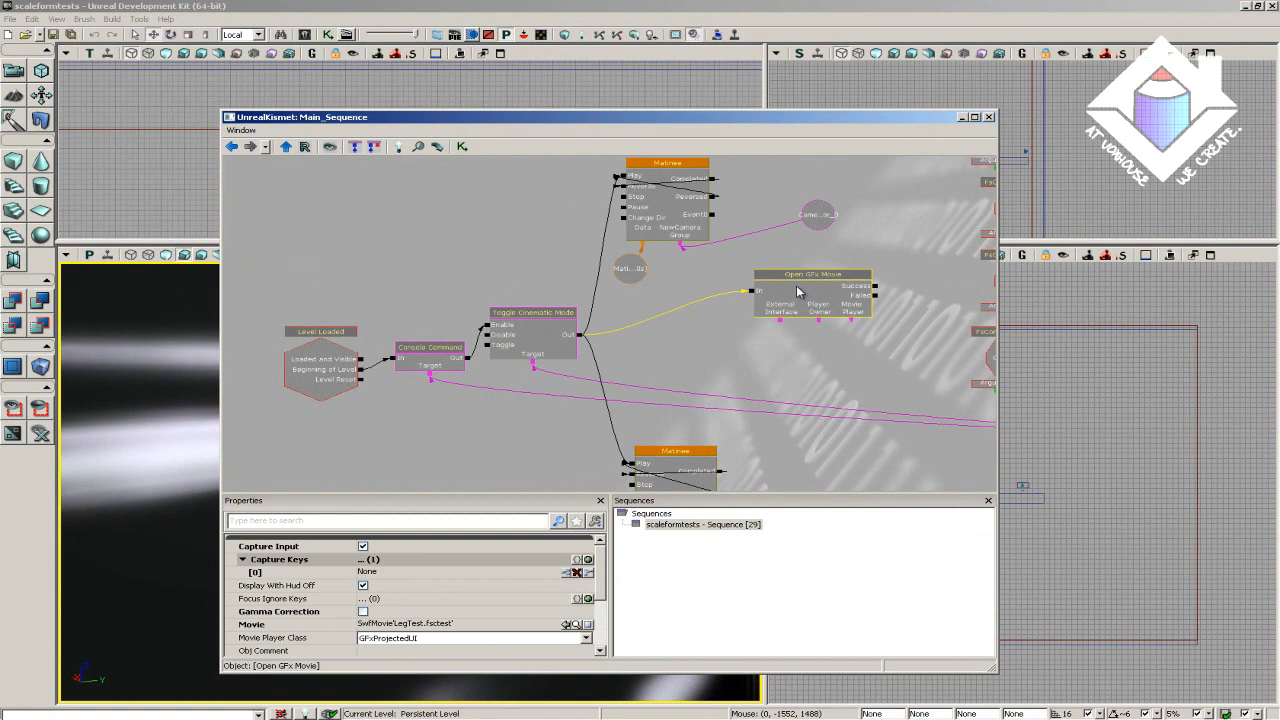
left_click(760, 389)
Step: Slide the Kismet window to the right and focus the viewport showing the animated UDK logo
left_click_drag(544, 120, 990, 116)
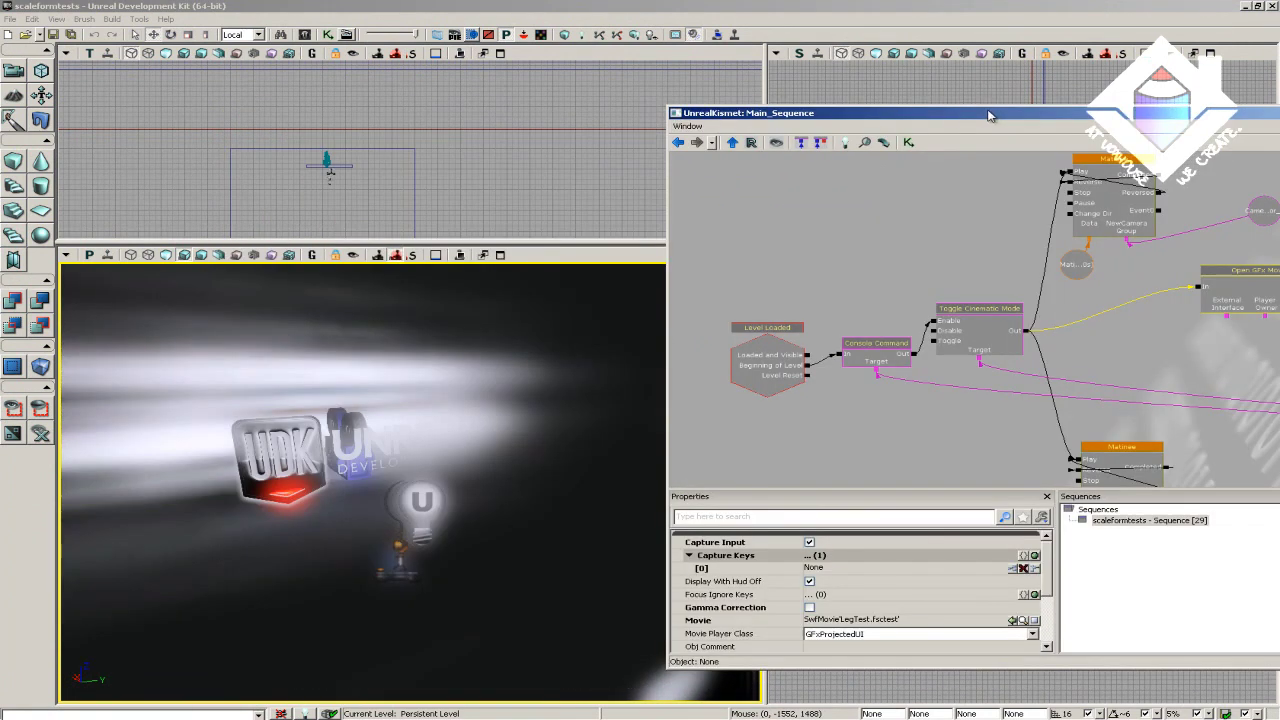
left_click(511, 464)
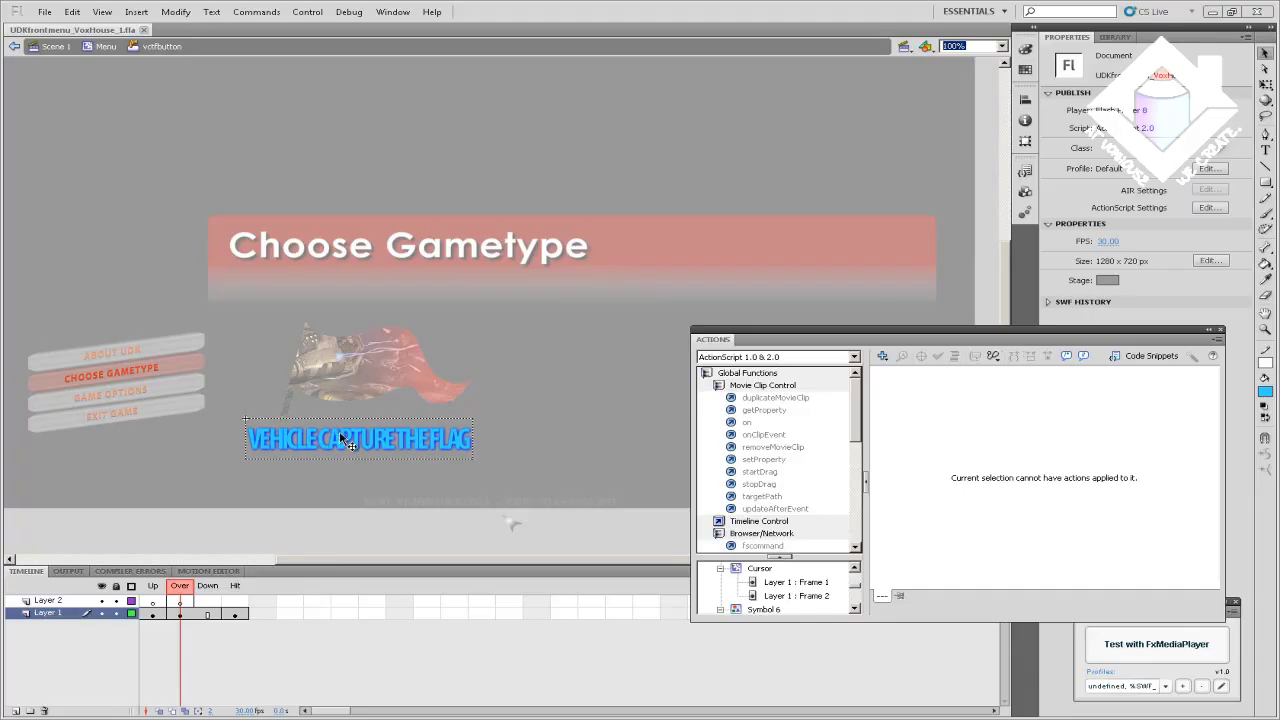
Step: Back in the Menu symbol, review the vctf button's rollOver/rollOut script and rewind the timeline
left_click(105, 47)
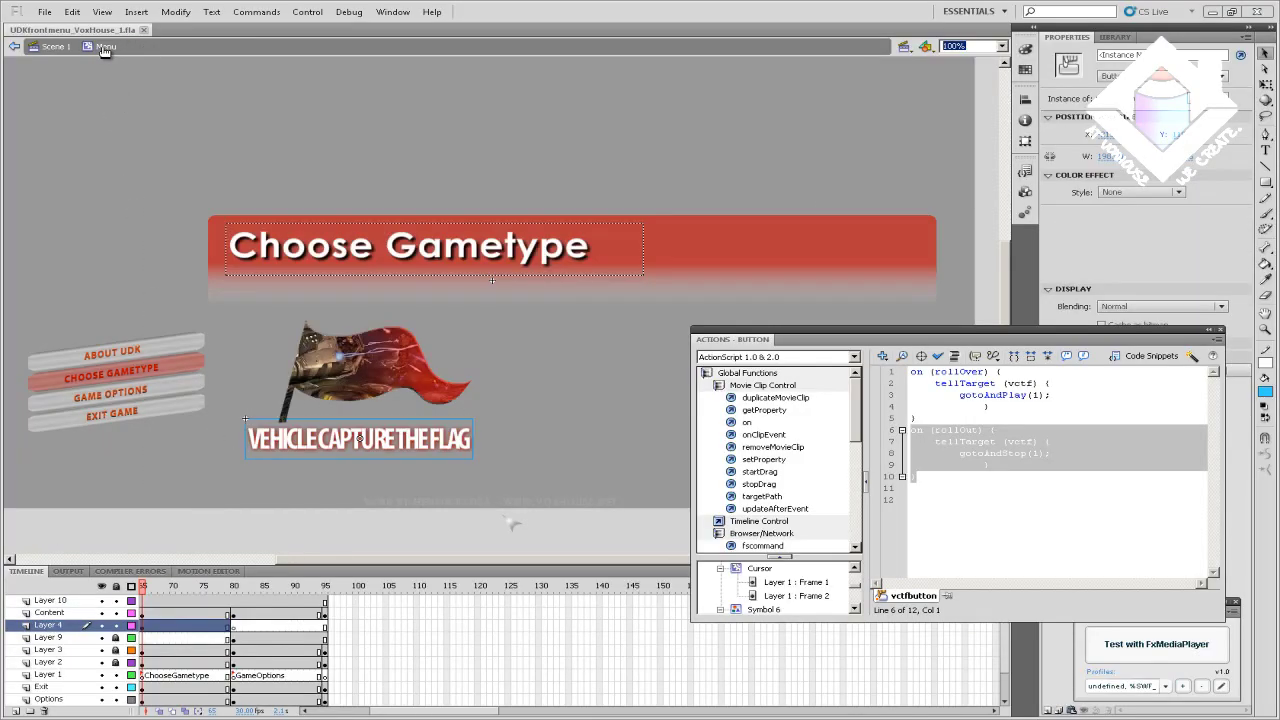
left_click(1035, 455)
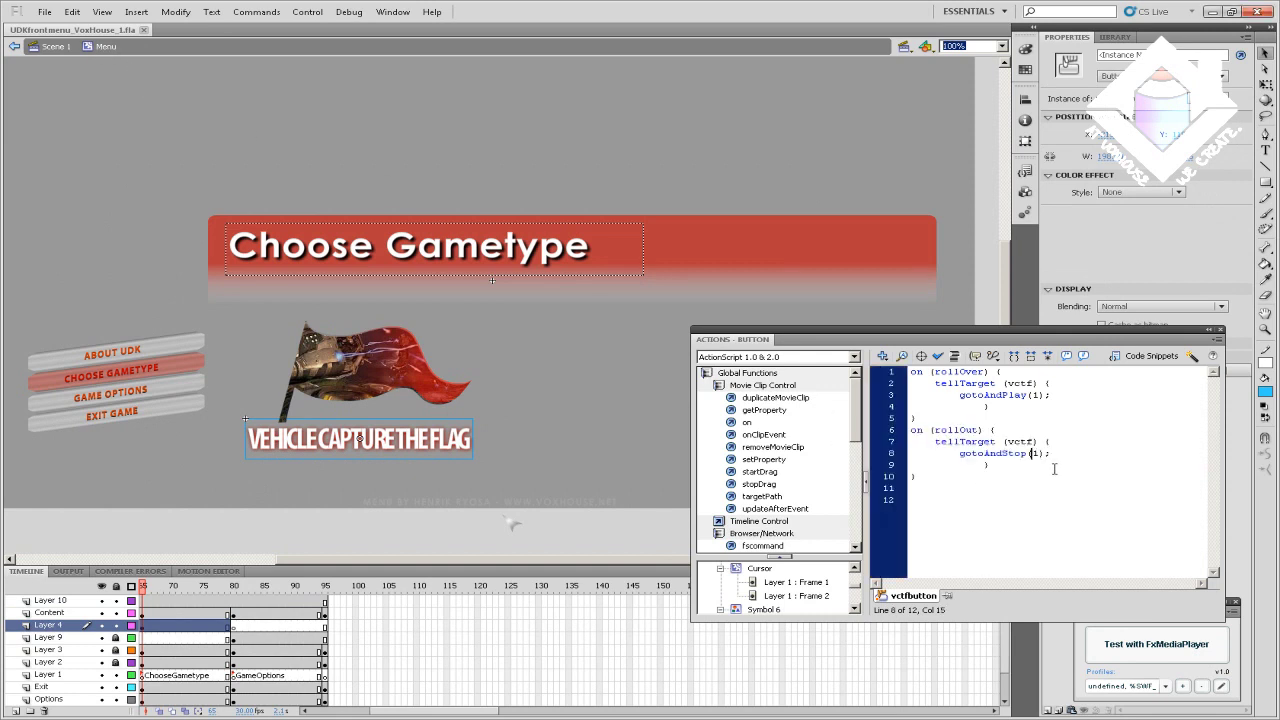
left_click(993, 536)
left_click_drag(470, 712, 360, 712)
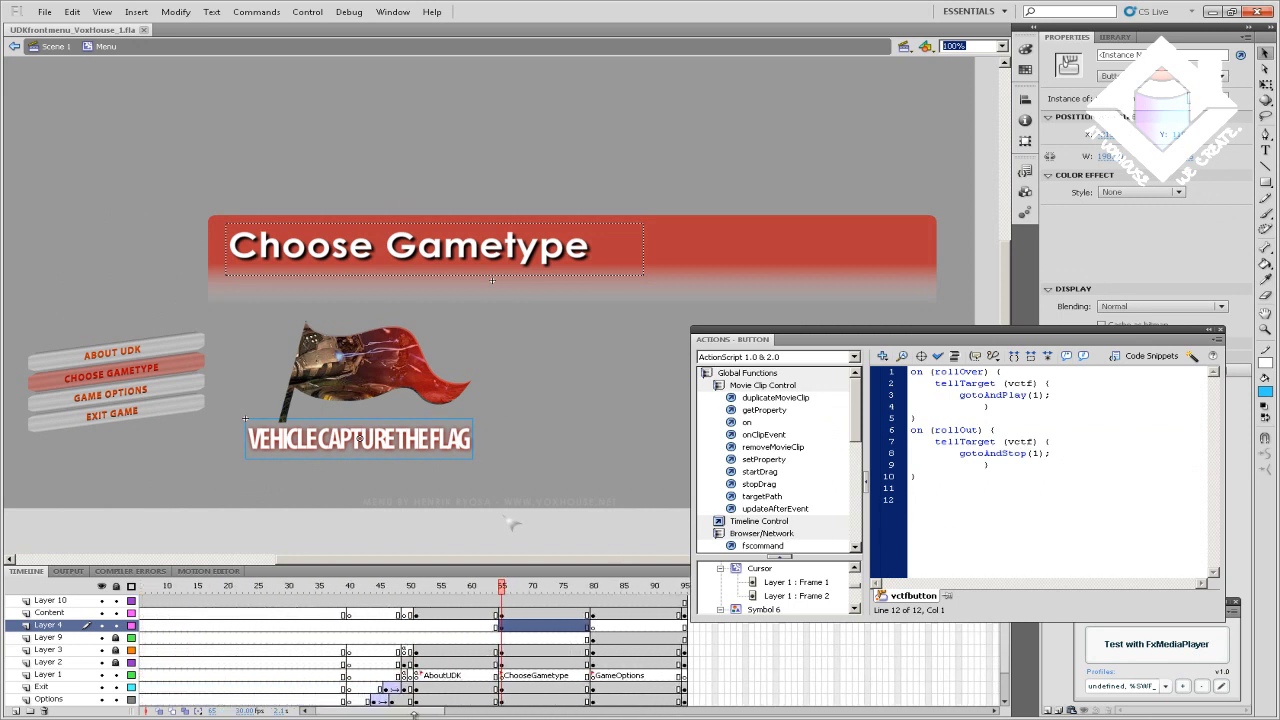
Step: Re-enter the Menu symbol from the main scene and enlarge the timeline to list every layer
left_click(54, 47)
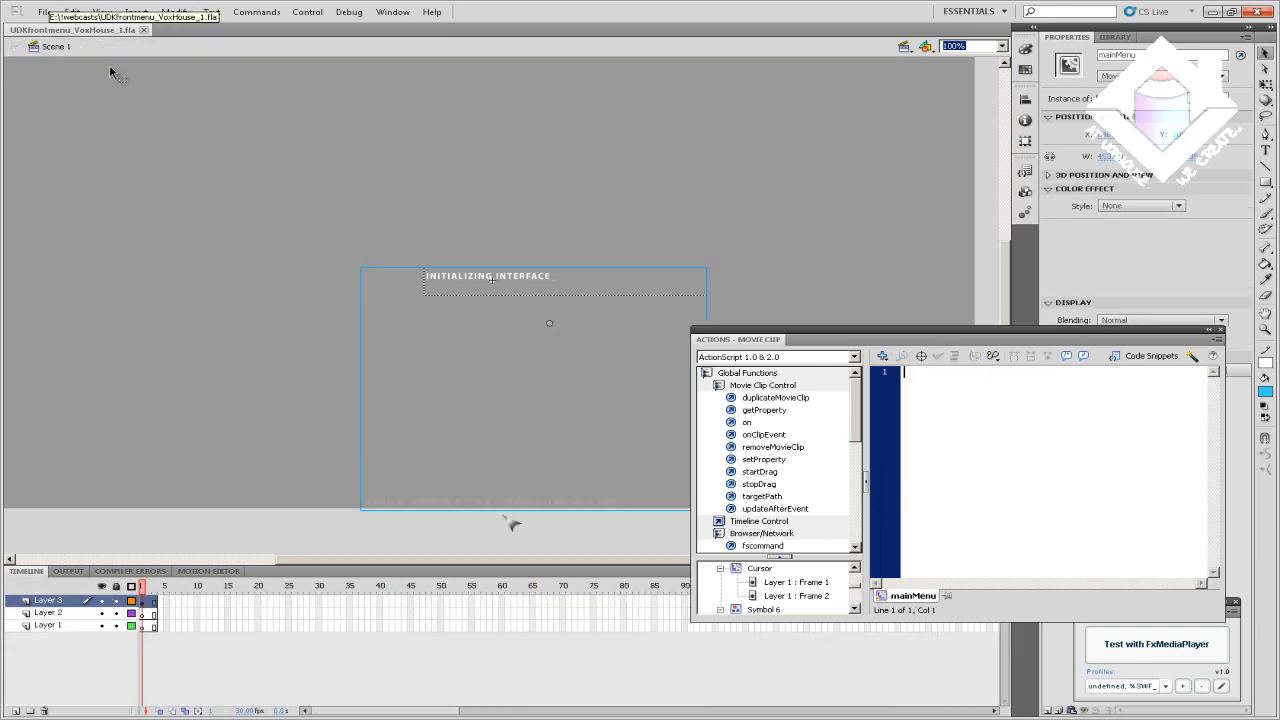
left_click(520, 248)
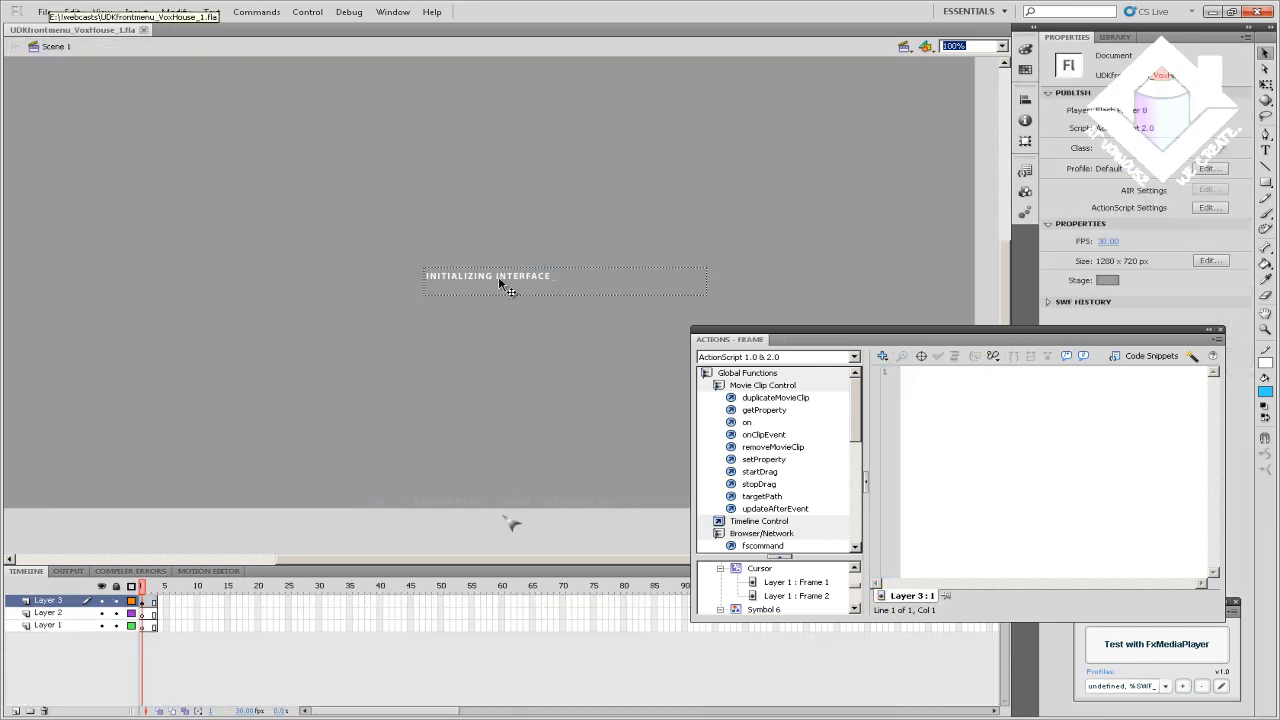
right_click(501, 279)
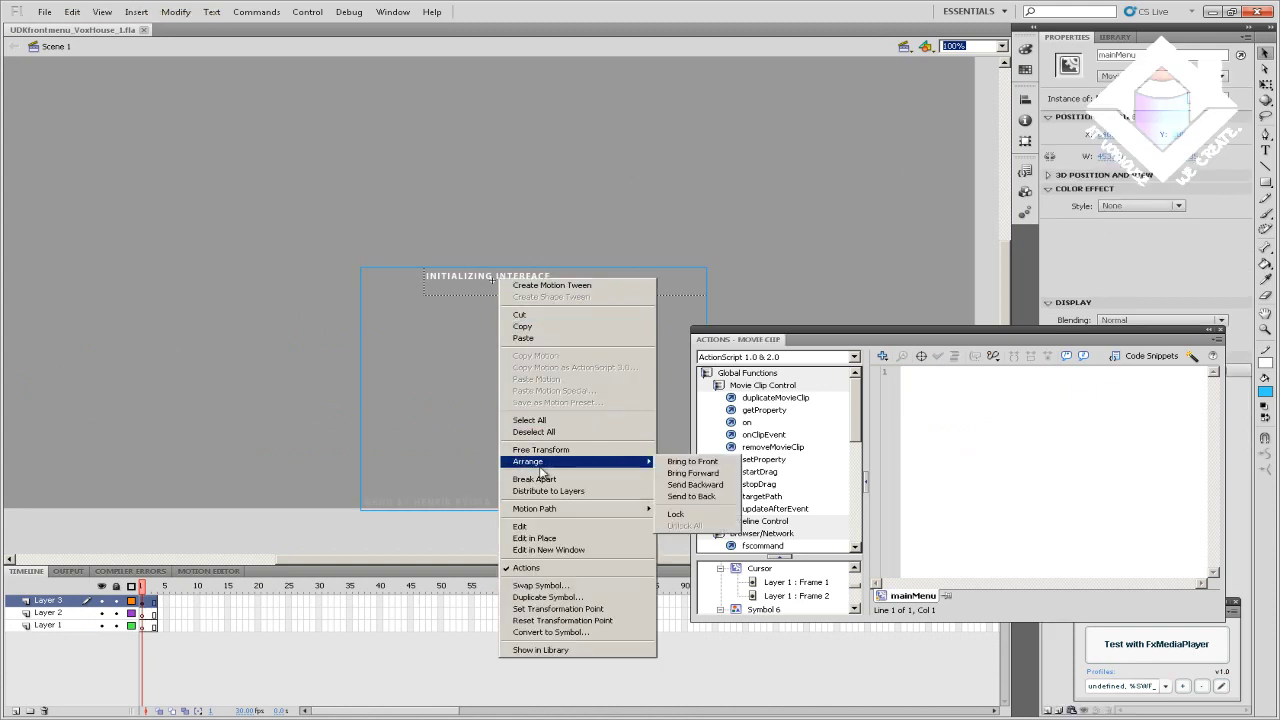
left_click(565, 539)
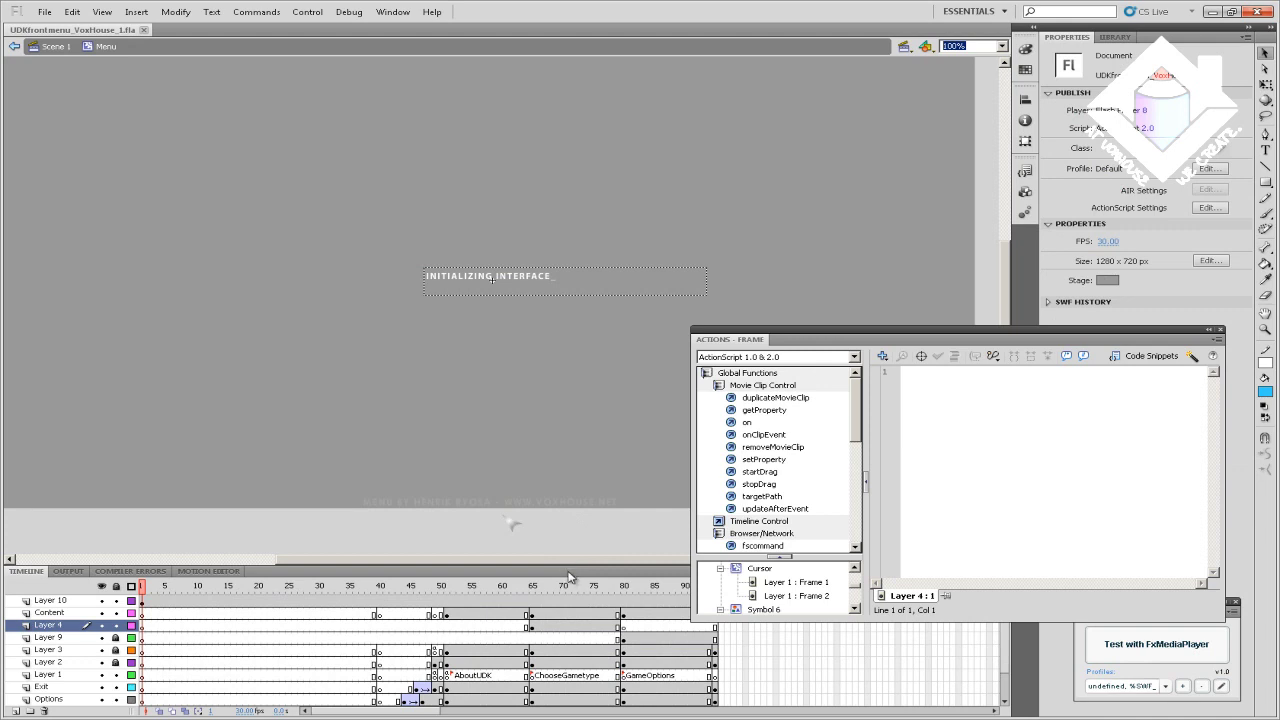
left_click_drag(564, 566, 546, 535)
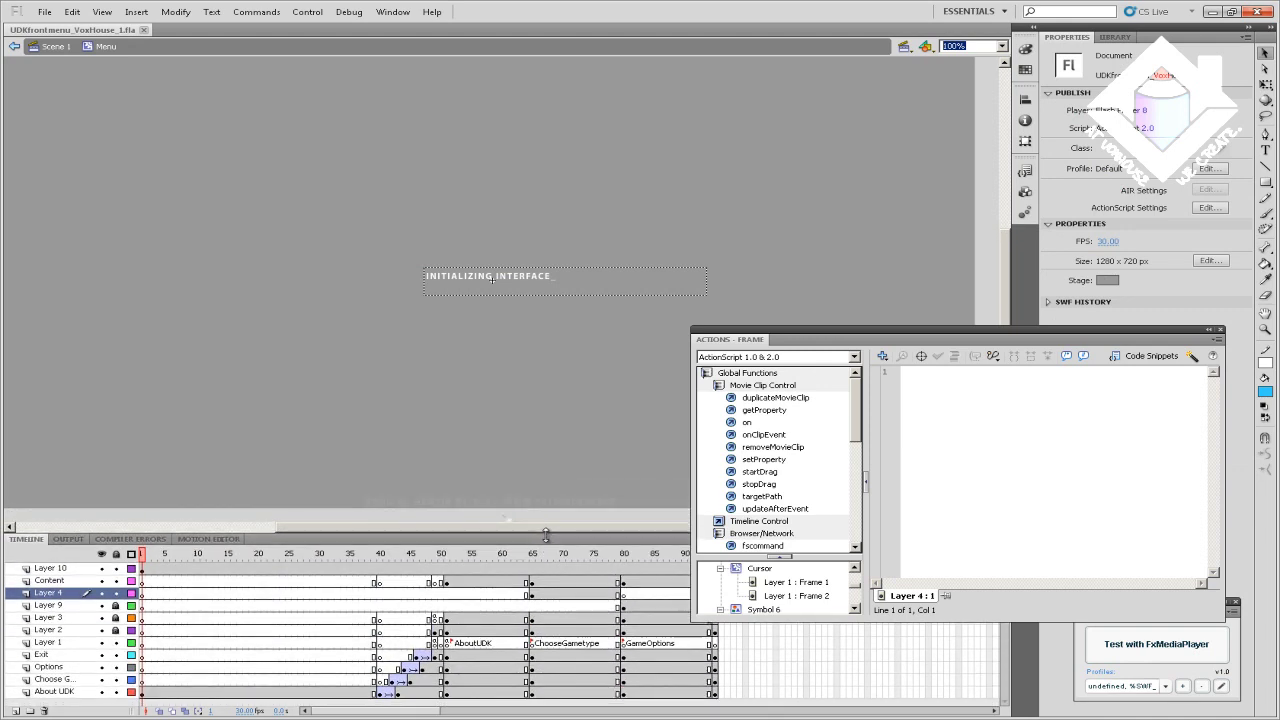
Step: Read the aboutbutton script at frame 51, then scrub Layer 9 from frame 40 to 49
left_click(448, 644)
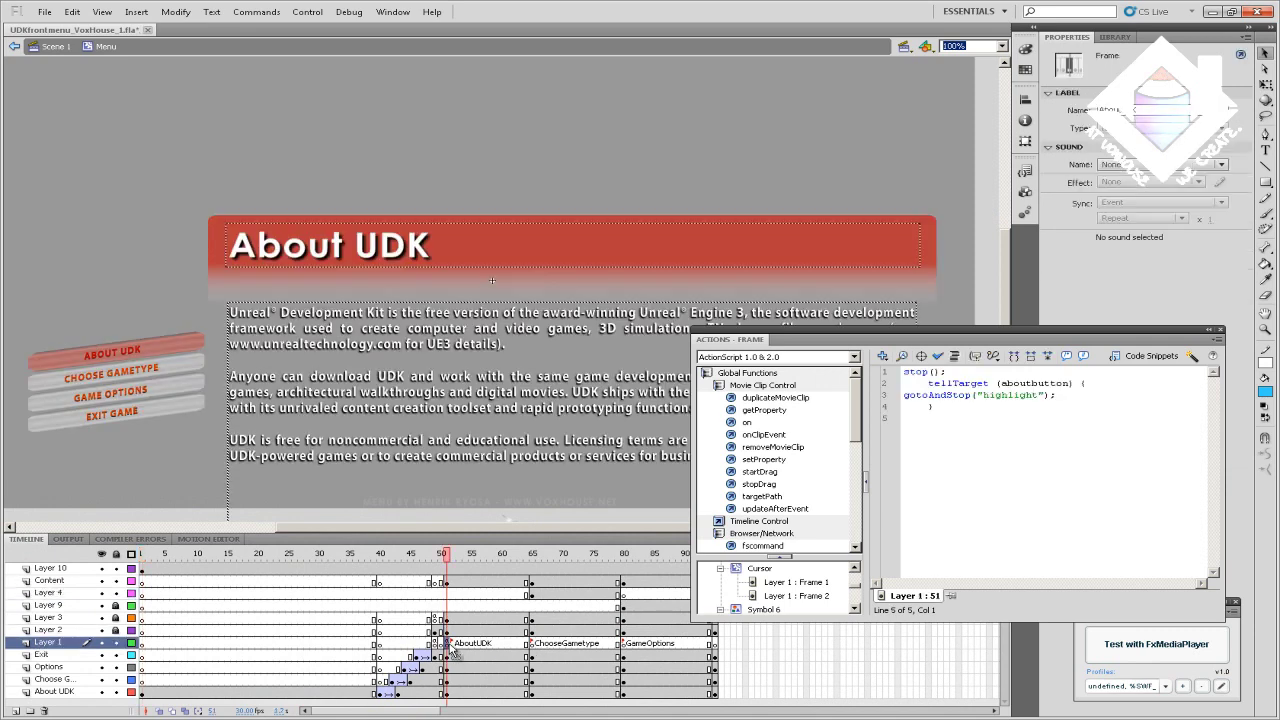
left_click(163, 353)
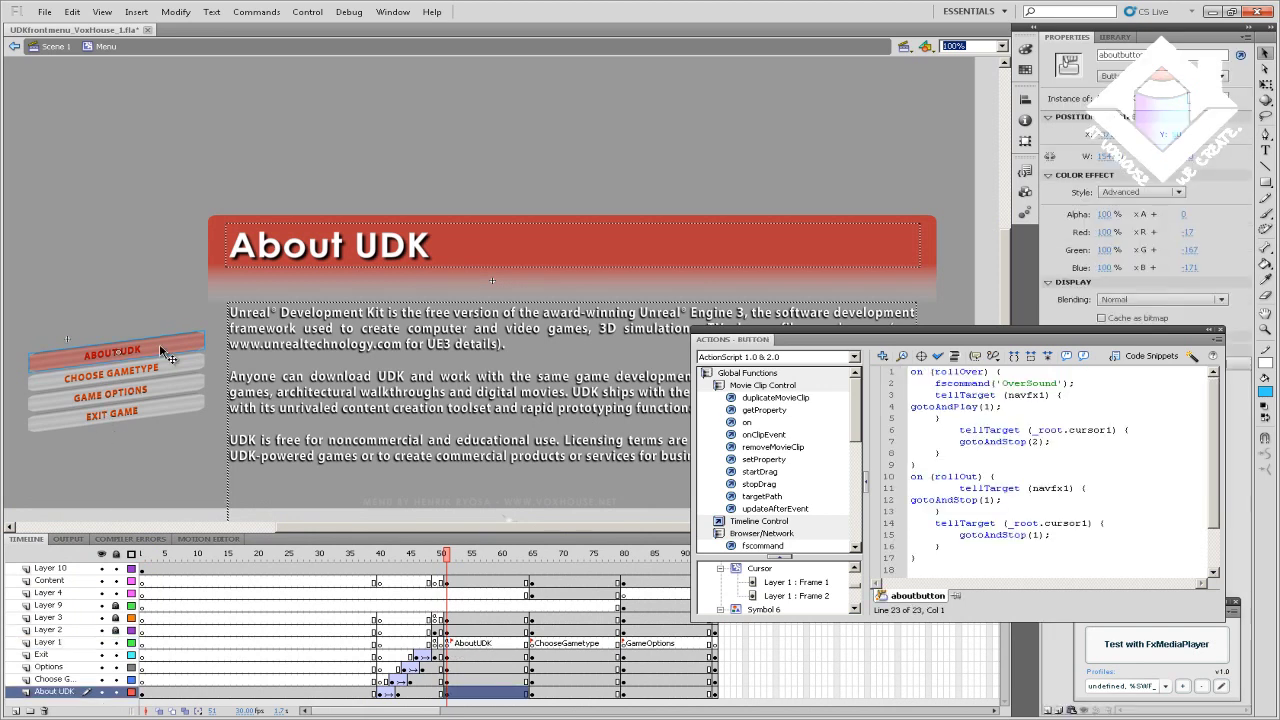
left_click(385, 694)
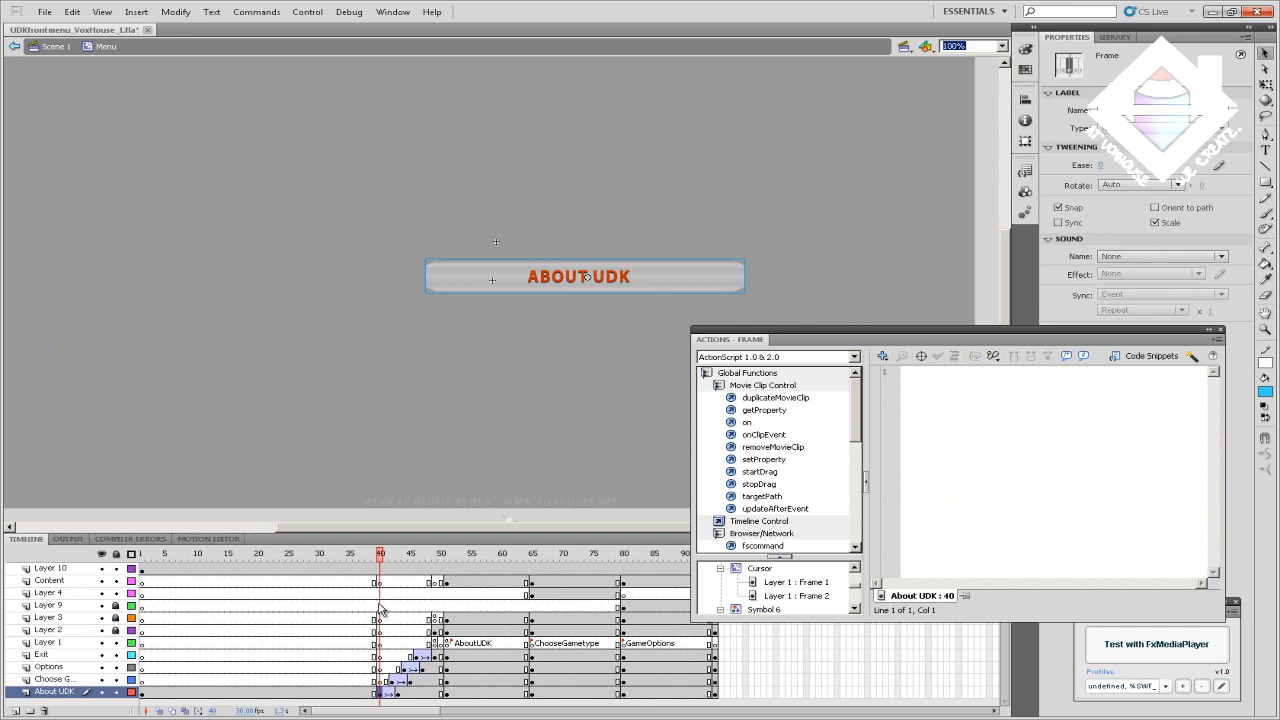
left_click_drag(380, 607, 437, 609)
Step: Read the CHOOSE GAMETYPE button's on(release) code, then show frame 65's Vehicle Capture the Flag screen
left_click(437, 608)
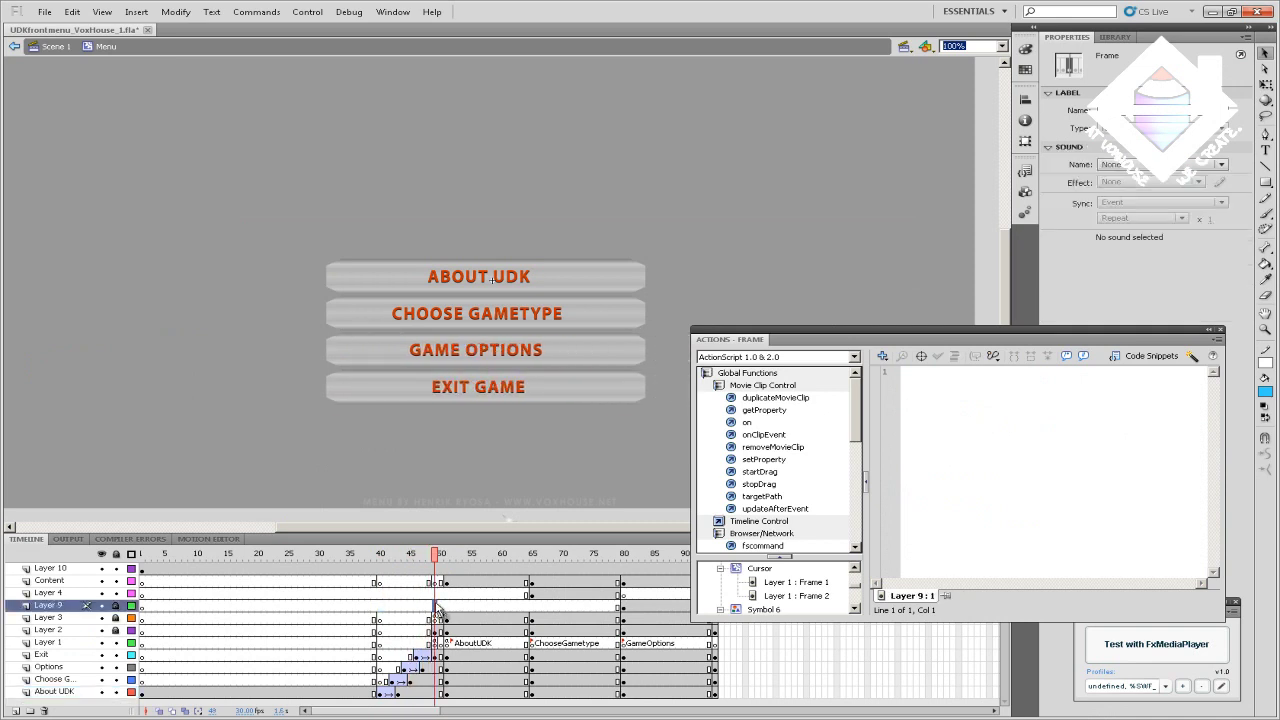
left_click(591, 321)
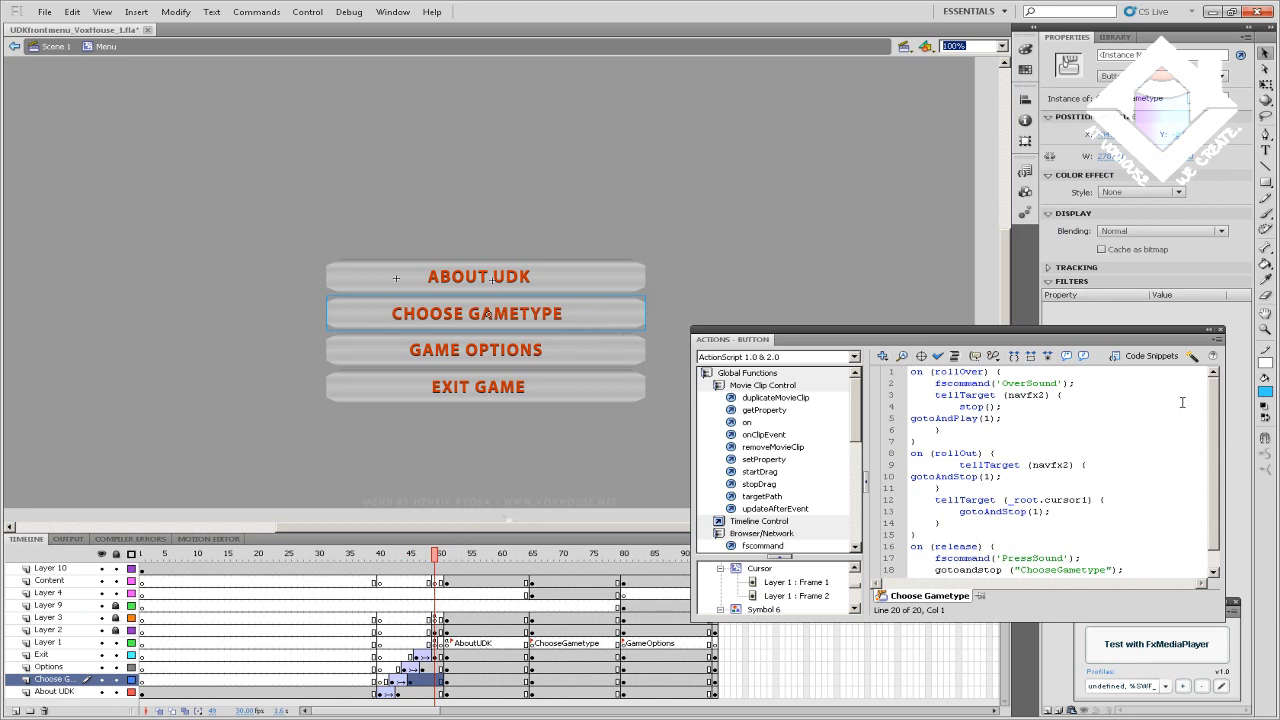
left_click_drag(1213, 433, 1213, 471)
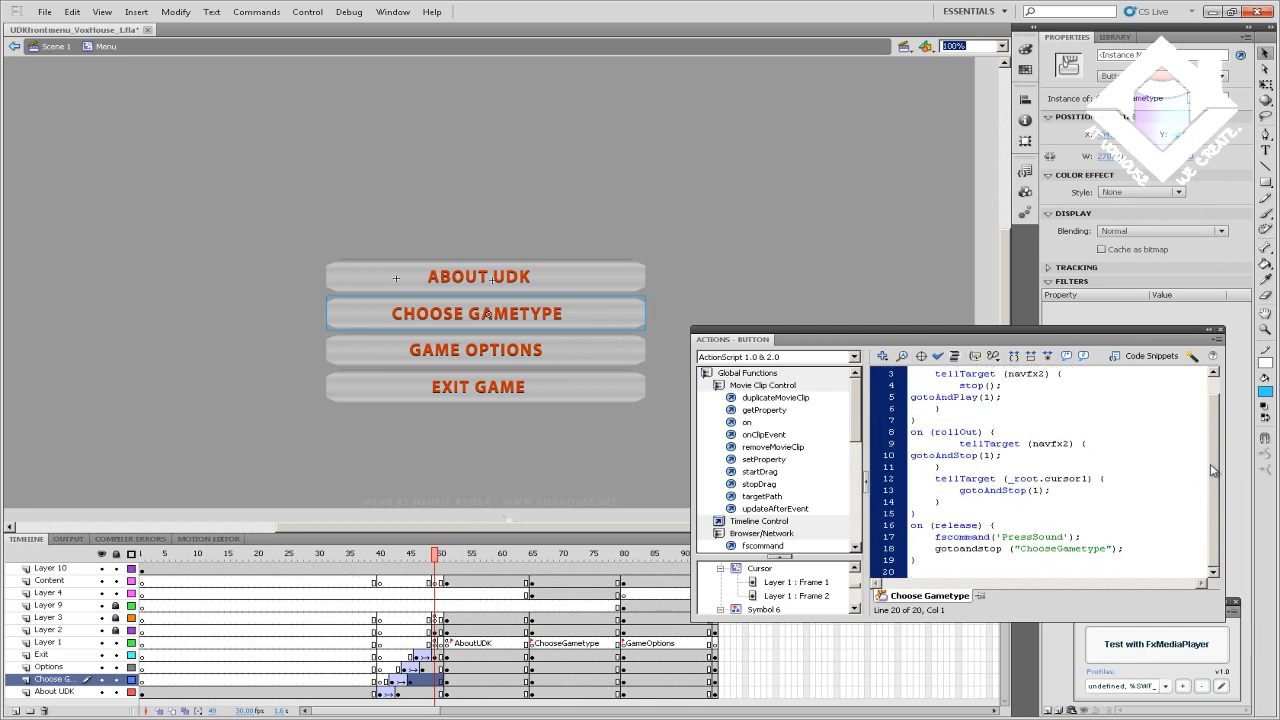
left_click_drag(1213, 471, 1206, 428)
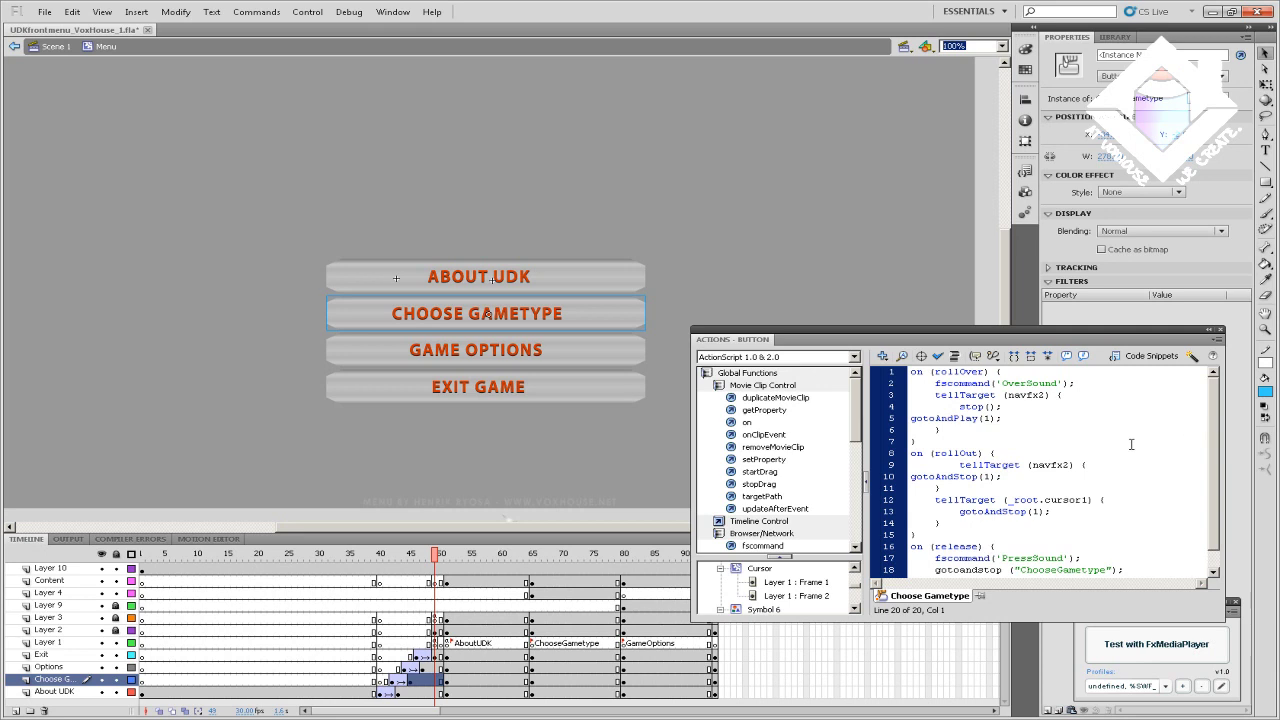
left_click(532, 643)
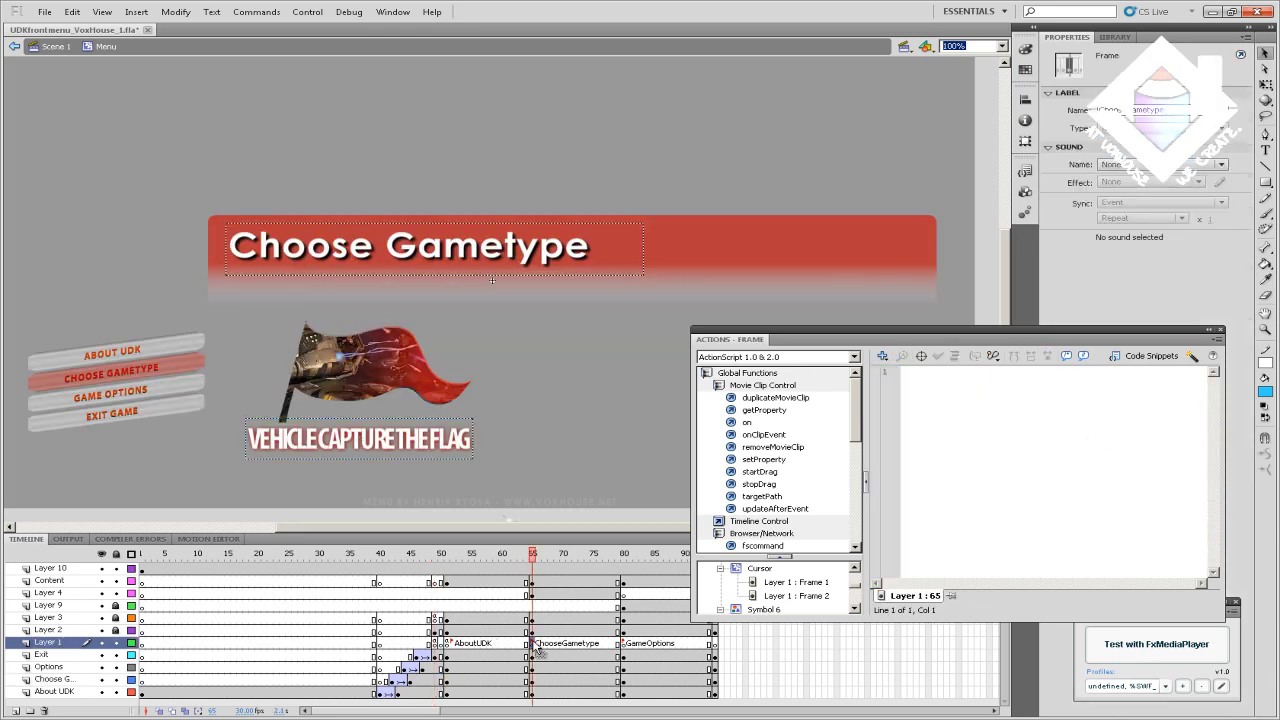
Step: Inspect the vctf flag movie clip, then go to frame 80 for the Game Options screen
left_click(508, 378)
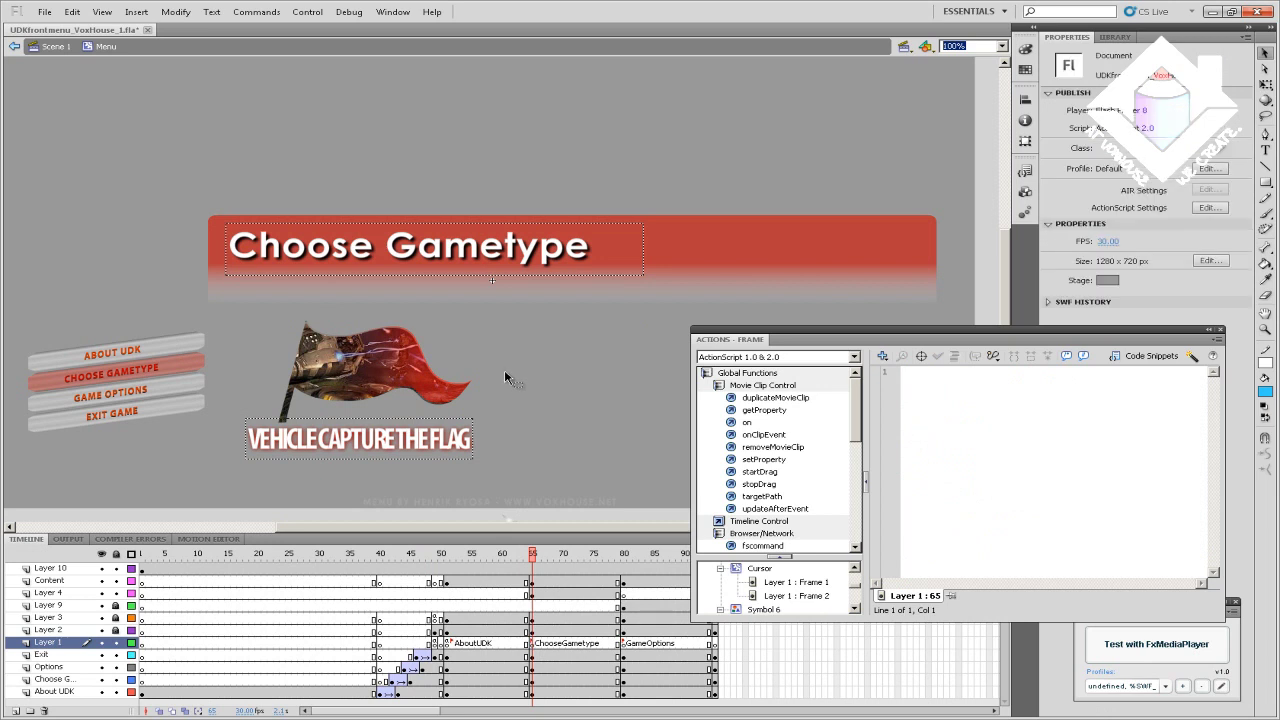
left_click(384, 379)
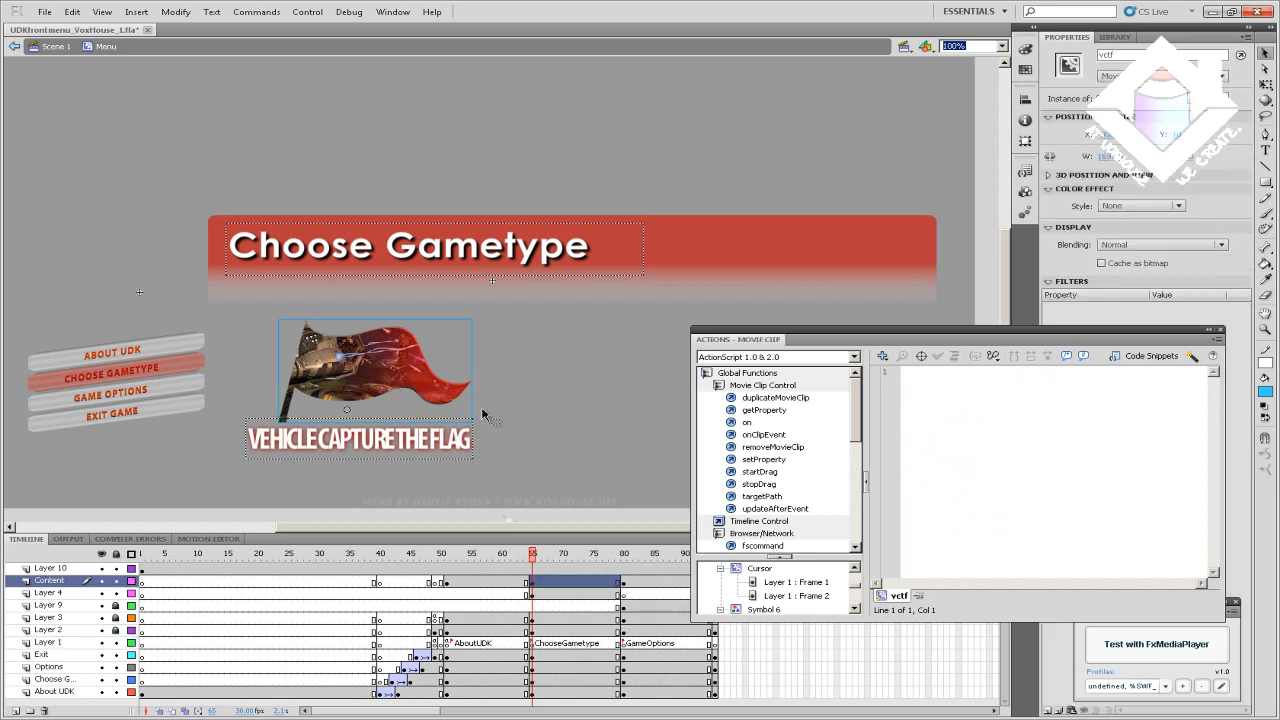
left_click(626, 646)
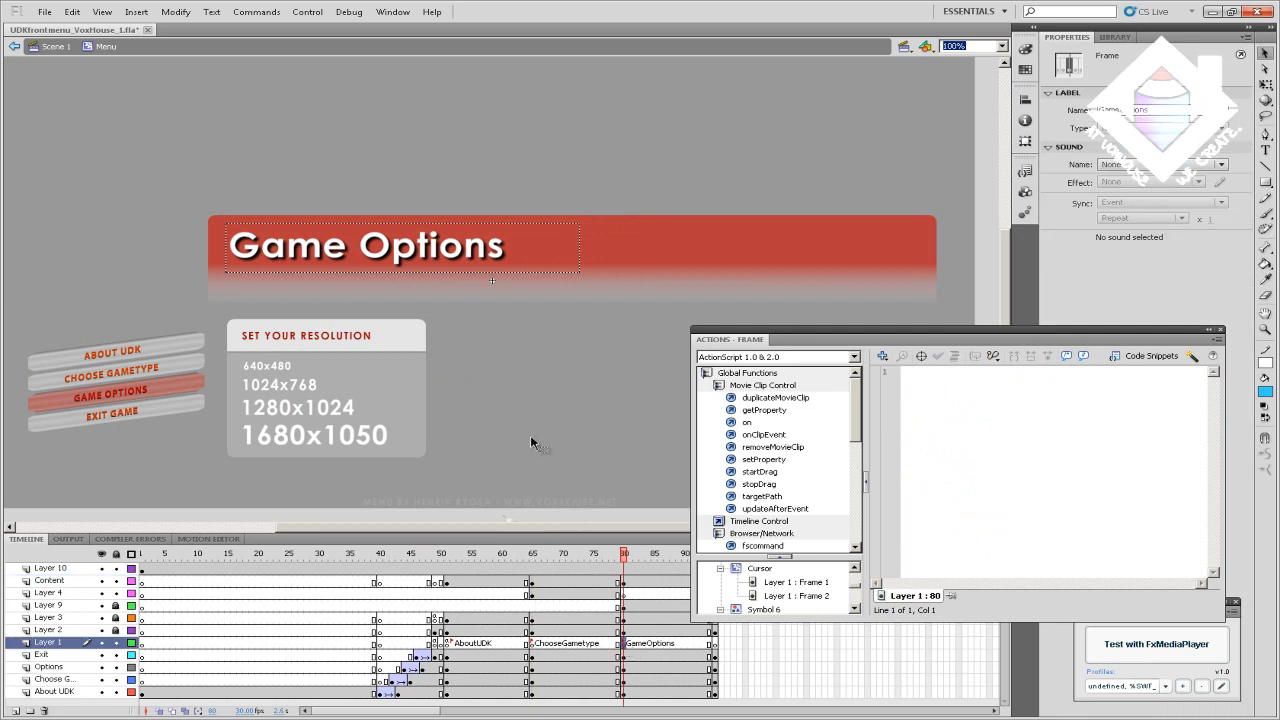
Step: Check the setres scripts on the 1680x1050, 1280x1024, 1024x768 and 640x480 buttons
left_click(336, 444)
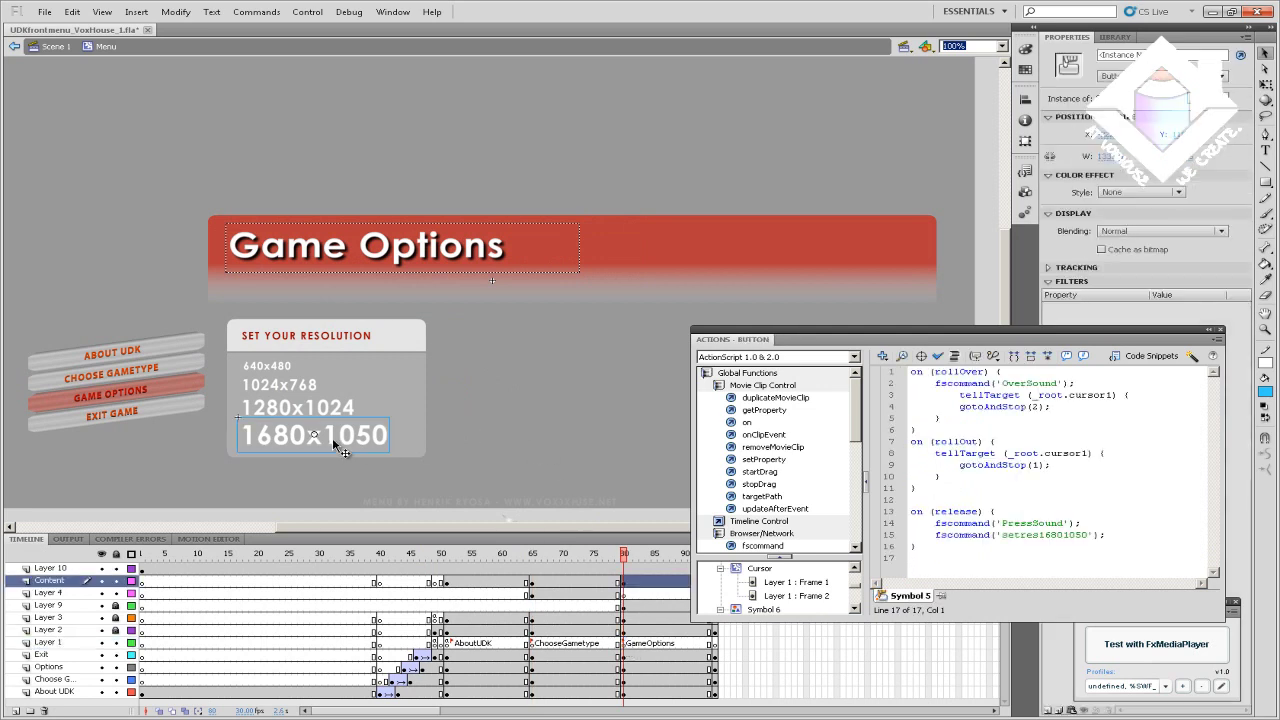
left_click(330, 402)
left_click(290, 390)
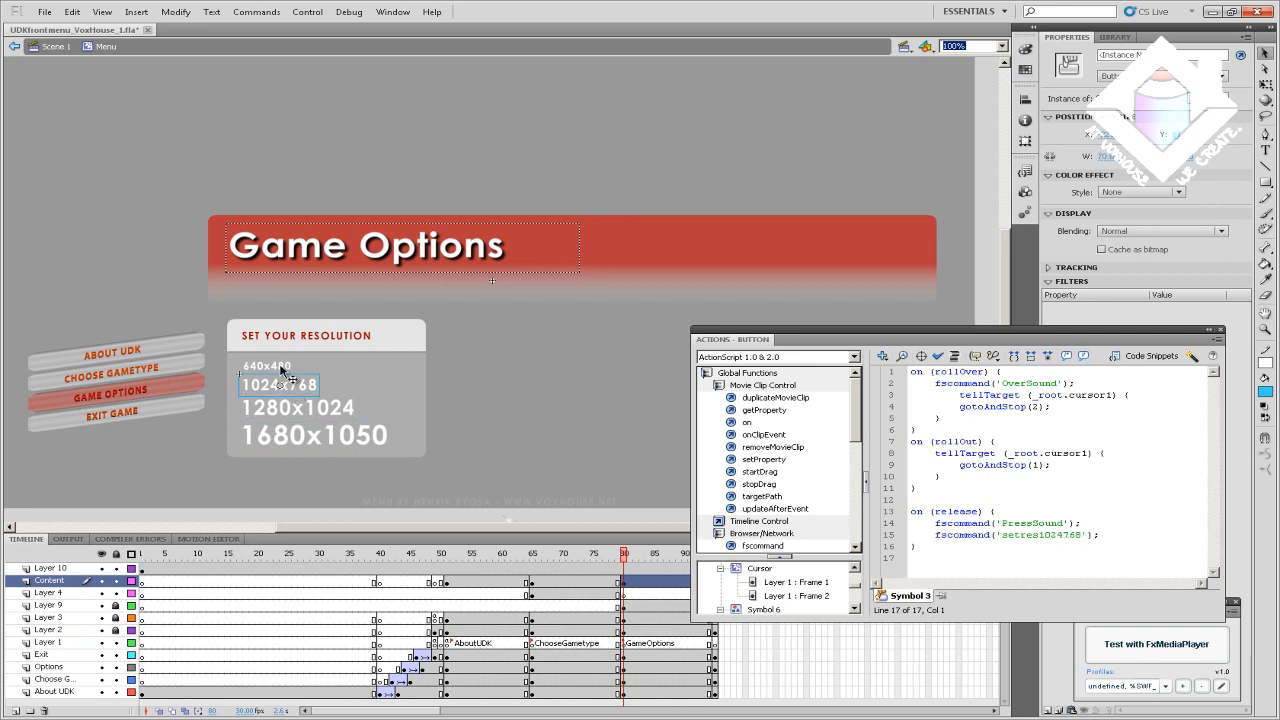
left_click(283, 370)
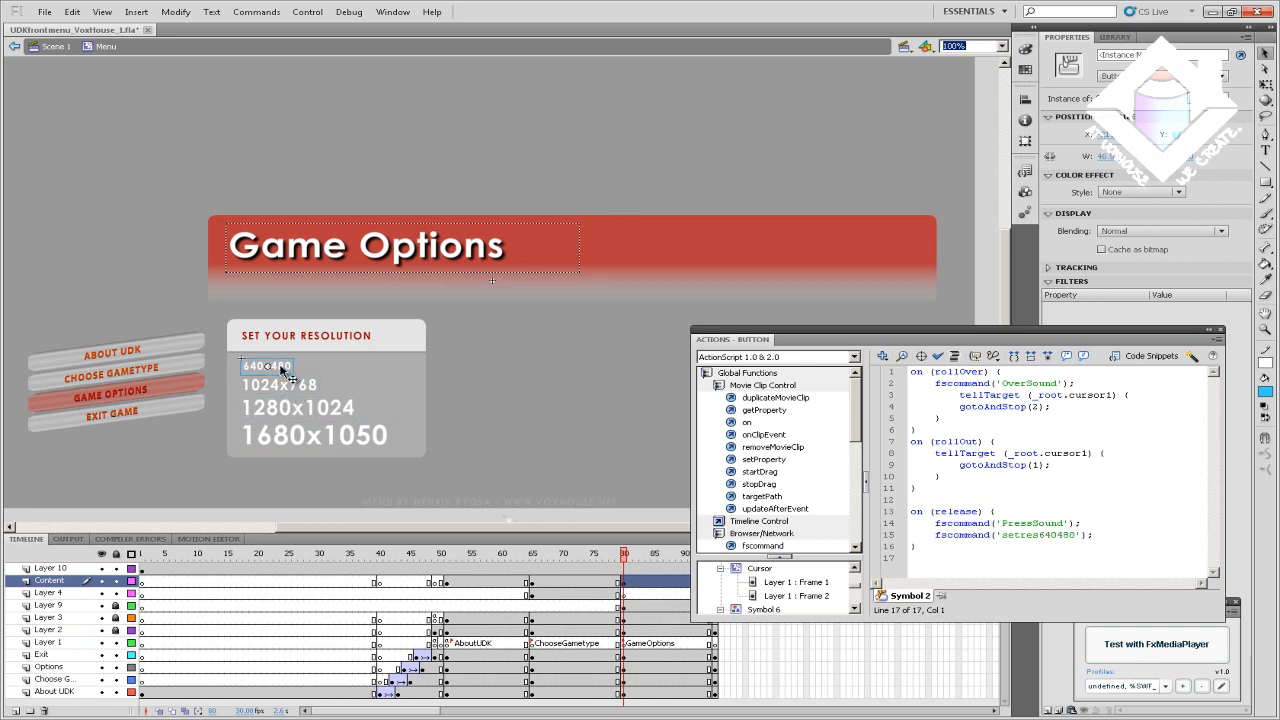
Step: Read the fscommand scripts on Exit Game (Quit), Game Options, Choose Gametype and About UDK
left_click(179, 418)
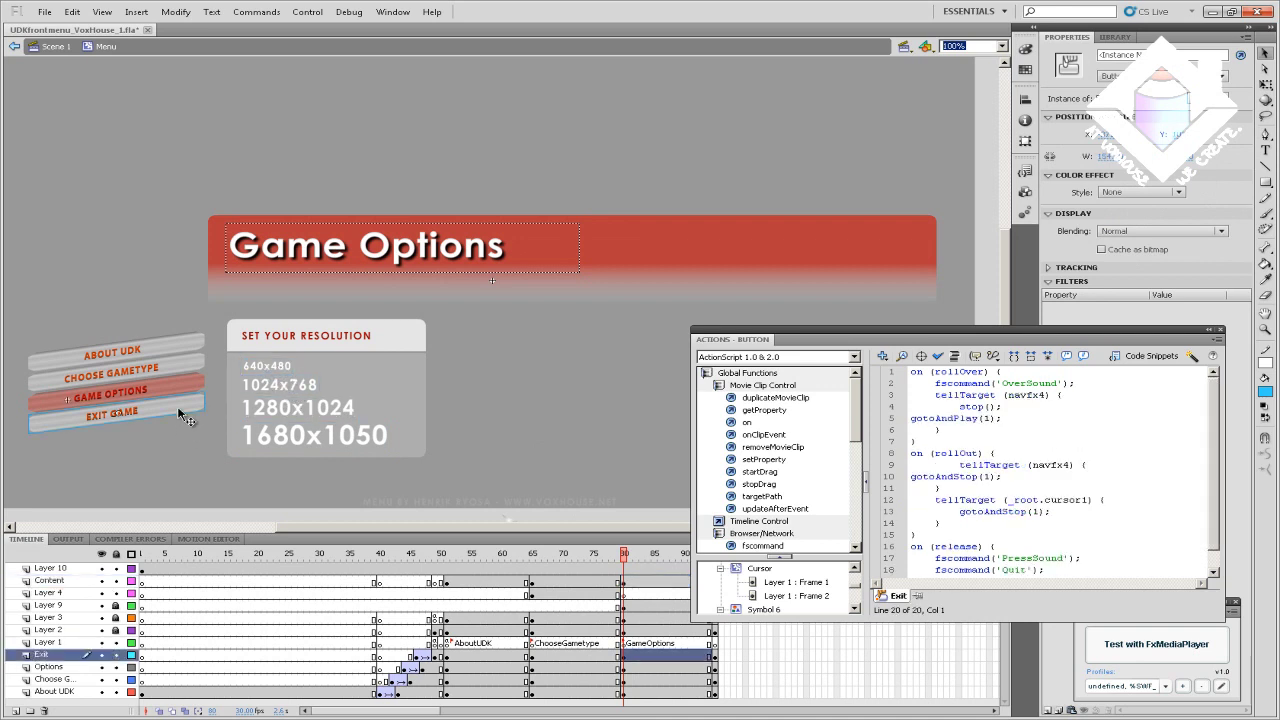
left_click(174, 392)
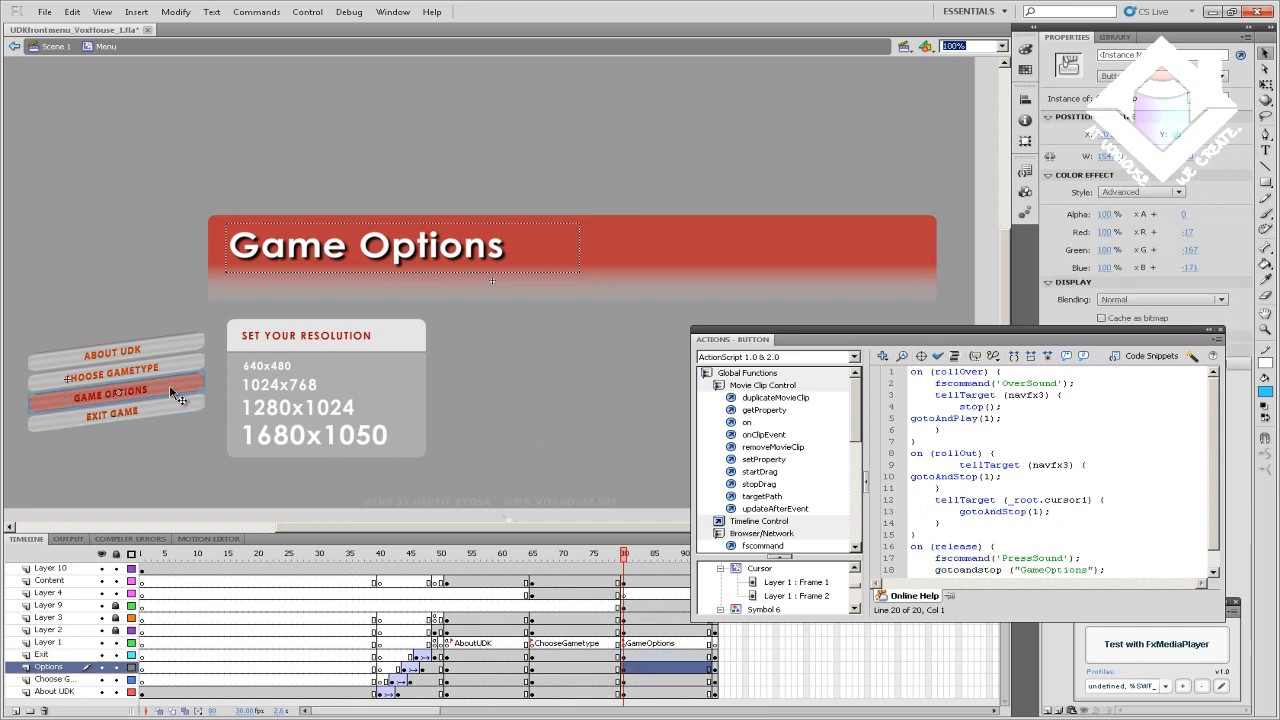
left_click(173, 372)
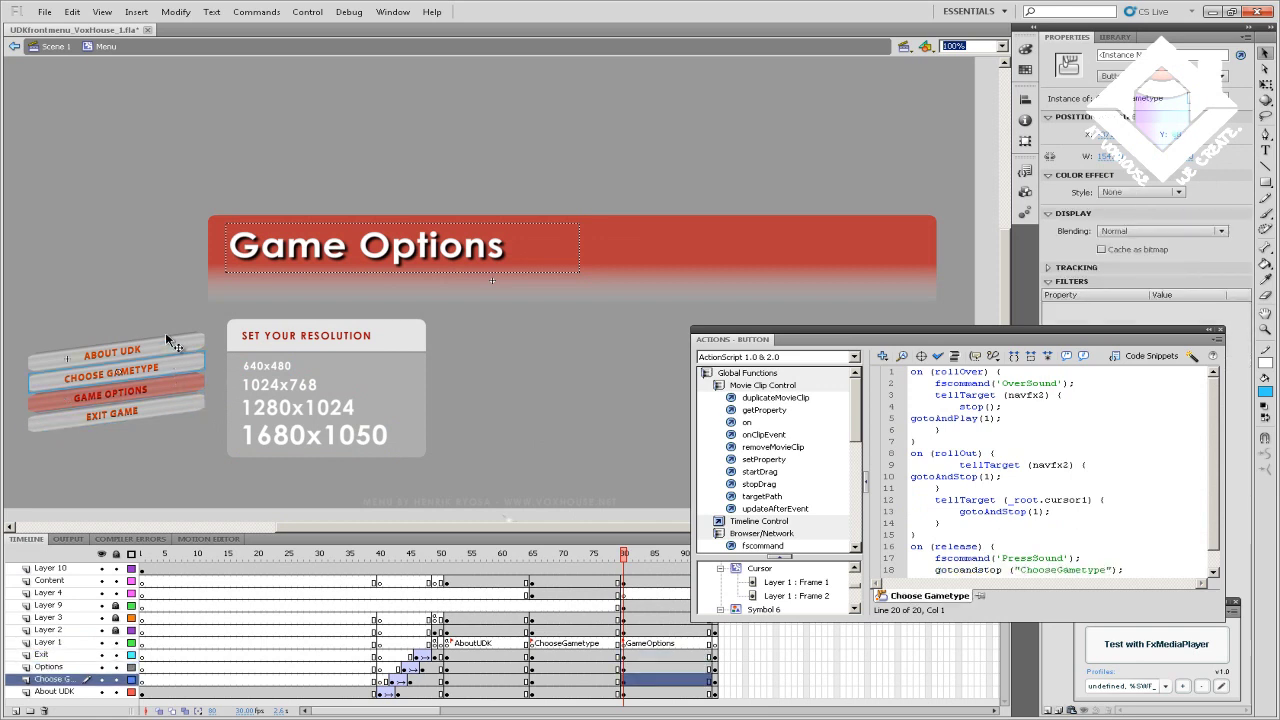
left_click(172, 346)
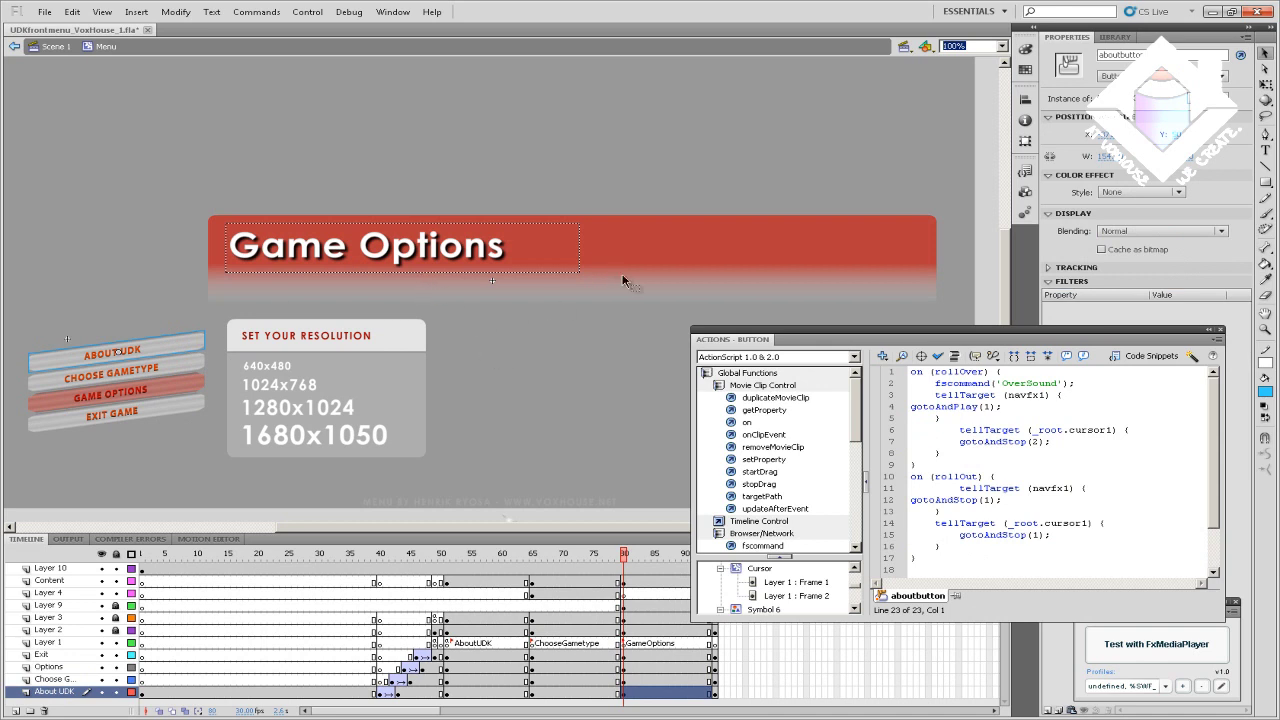
Step: Return to the running UDK game and show the About UDK page with its description
left_click(1212, 12)
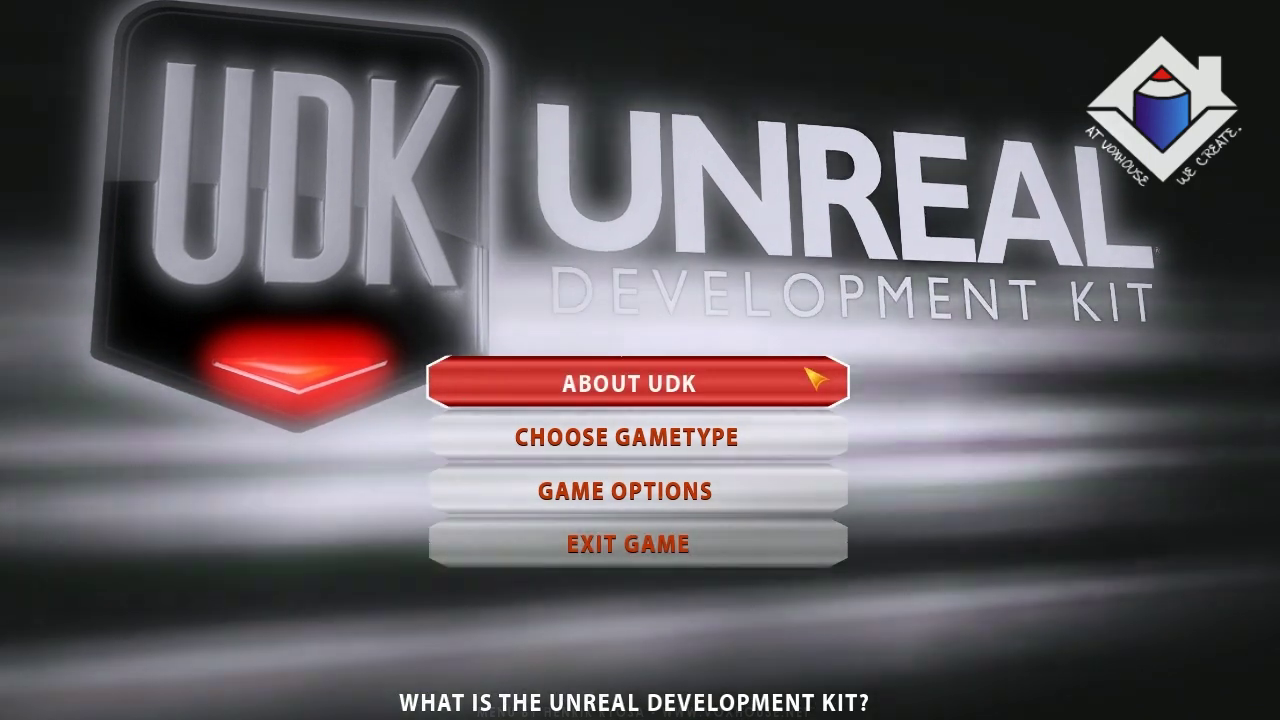
left_click(820, 373)
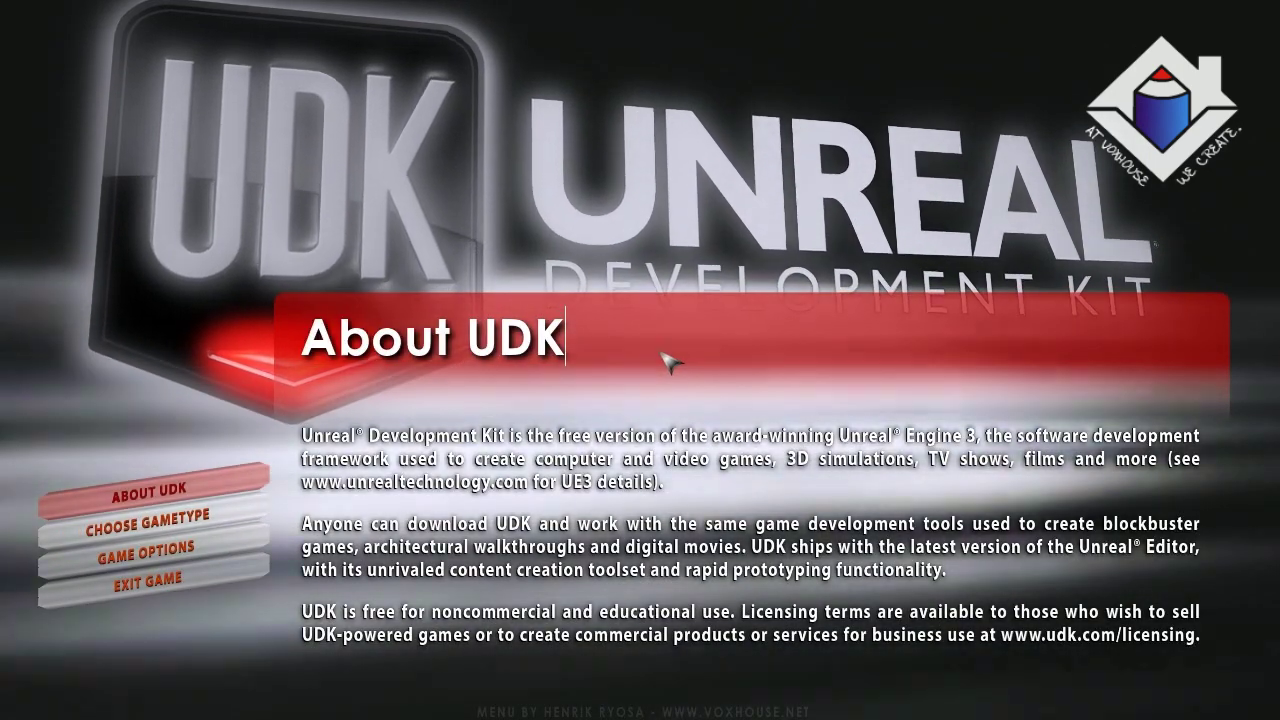